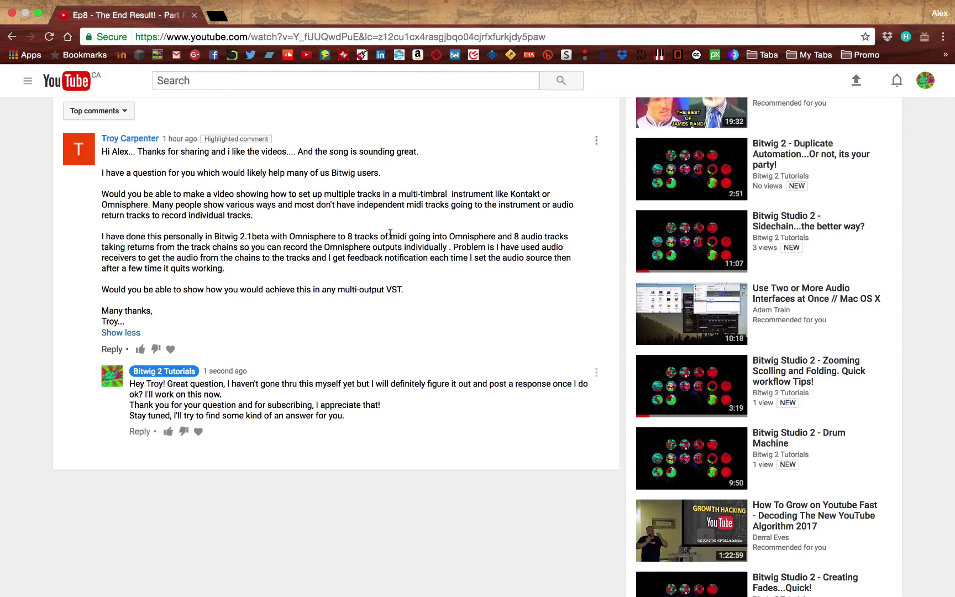
Switch from the YouTube page in Chrome to the Bitwig Studio project
{"action": "key", "text": "ctrl+Right"}
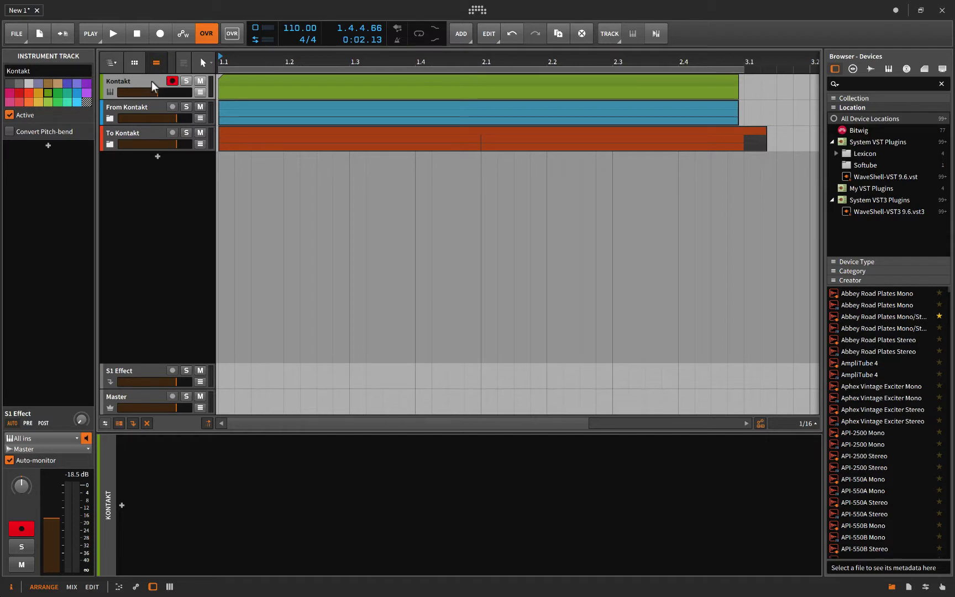
Expand the From Kontakt group and delete the recorded clips on Audio 1, 2 and 3
{"action": "left_click", "coordinate": [116, 80]}
{"action": "left_click", "coordinate": [114, 110]}
{"action": "left_click", "coordinate": [111, 119]}
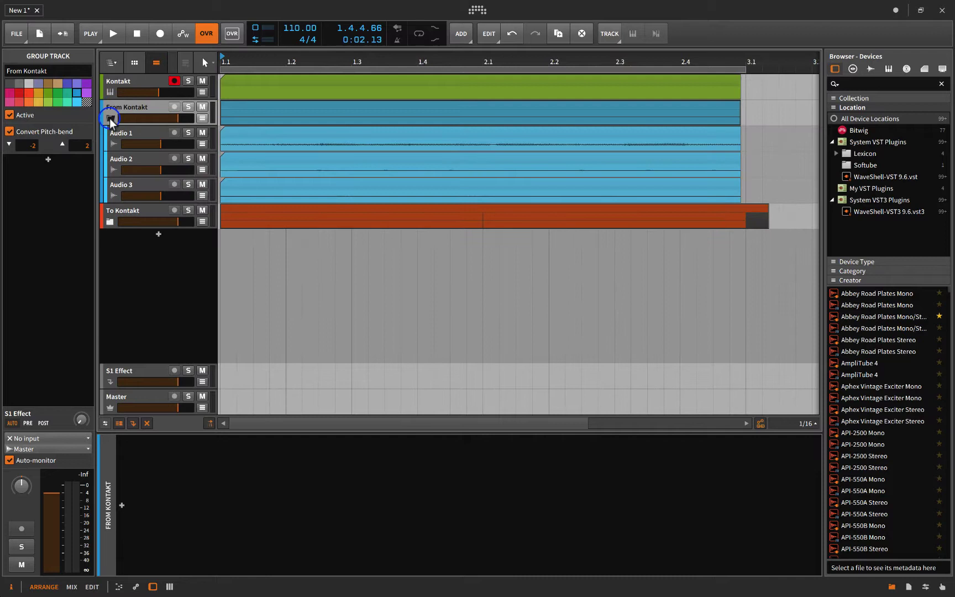
{"action": "left_click", "coordinate": [234, 133]}
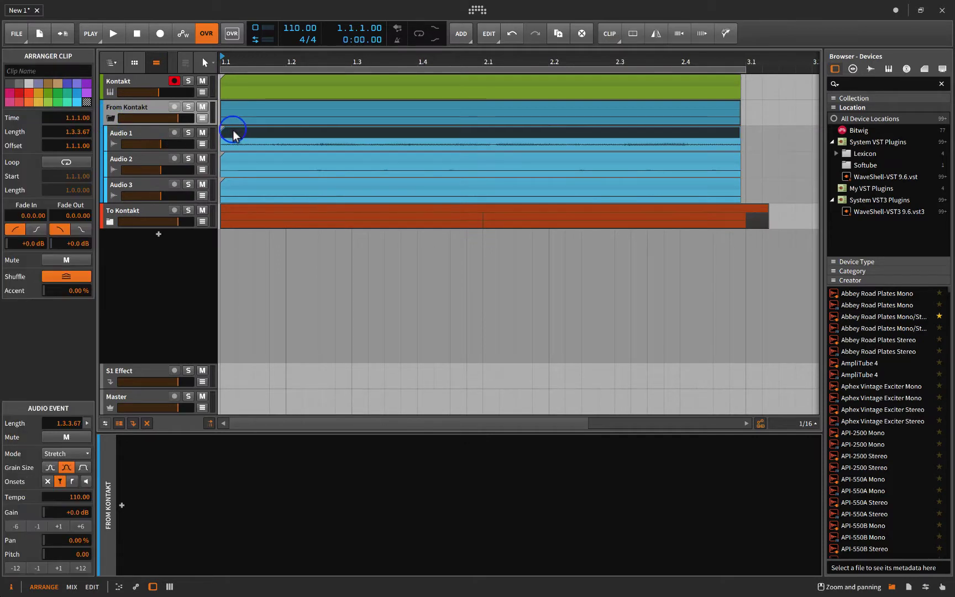
{"action": "key", "text": "Delete"}
{"action": "left_click", "coordinate": [237, 154]}
{"action": "key", "text": "Delete"}
{"action": "left_click", "coordinate": [238, 182]}
{"action": "key", "text": "Delete"}
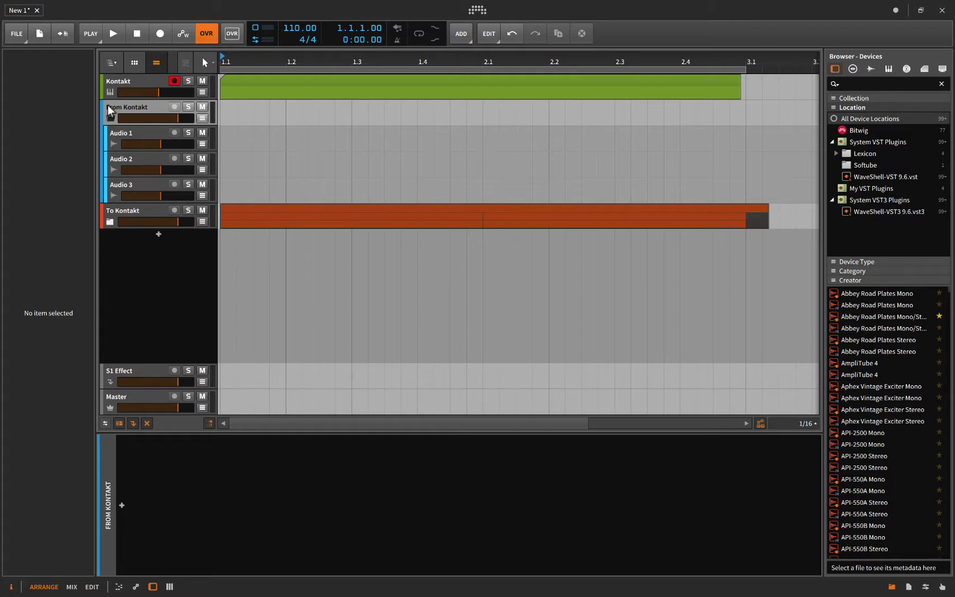
Collapse From Kontakt, inspect the To Kontakt group's Inst 1–3 tracks, then fold it up
{"action": "left_click", "coordinate": [111, 118]}
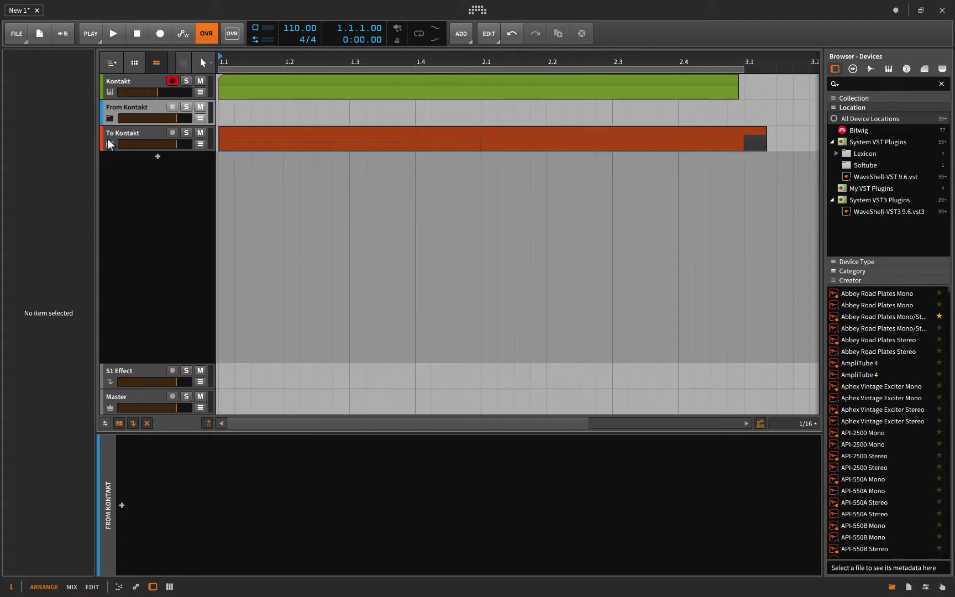
{"action": "left_click", "coordinate": [109, 143]}
{"action": "left_click", "coordinate": [110, 134]}
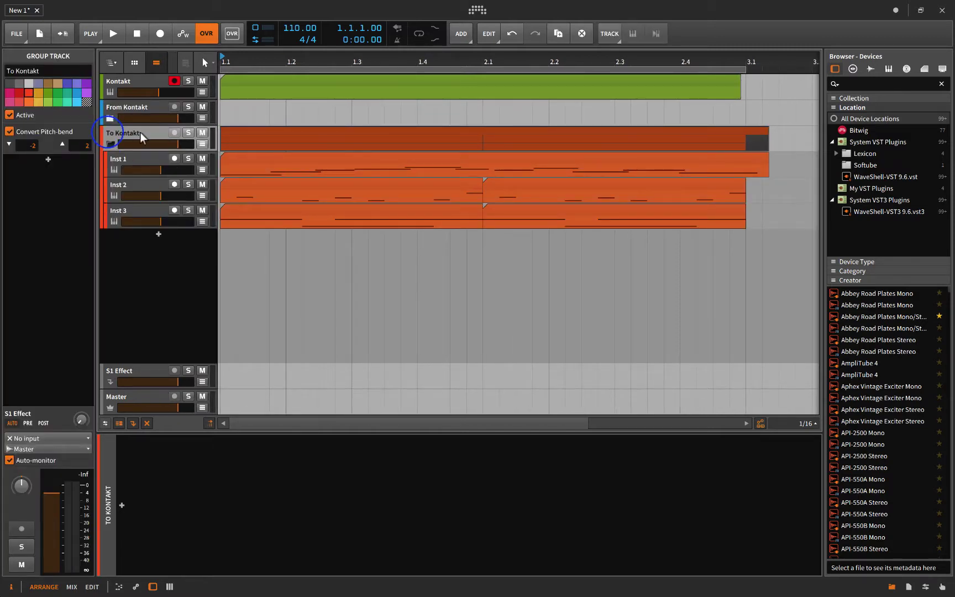
{"action": "left_click", "coordinate": [126, 160]}
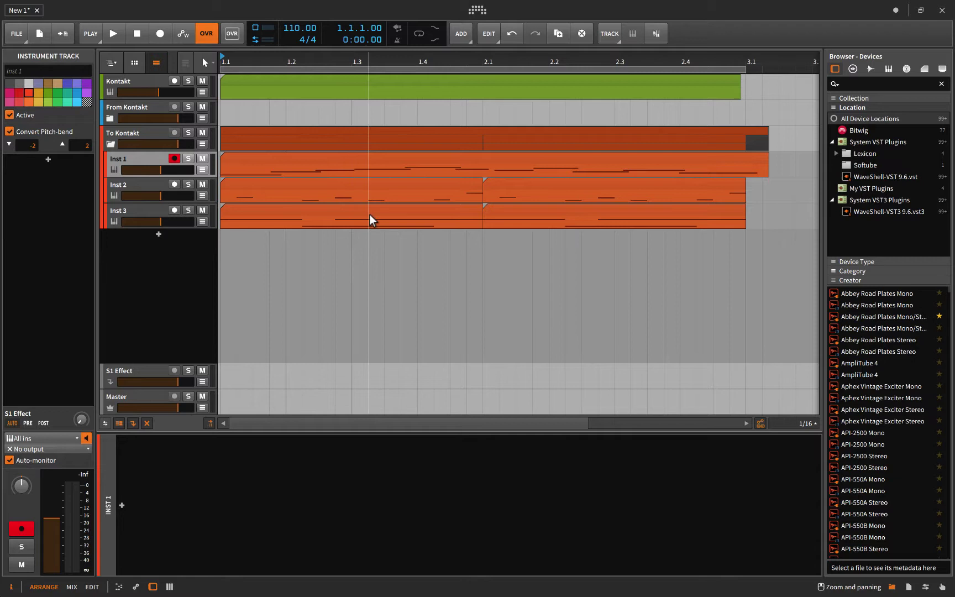
{"action": "left_click", "coordinate": [111, 144]}
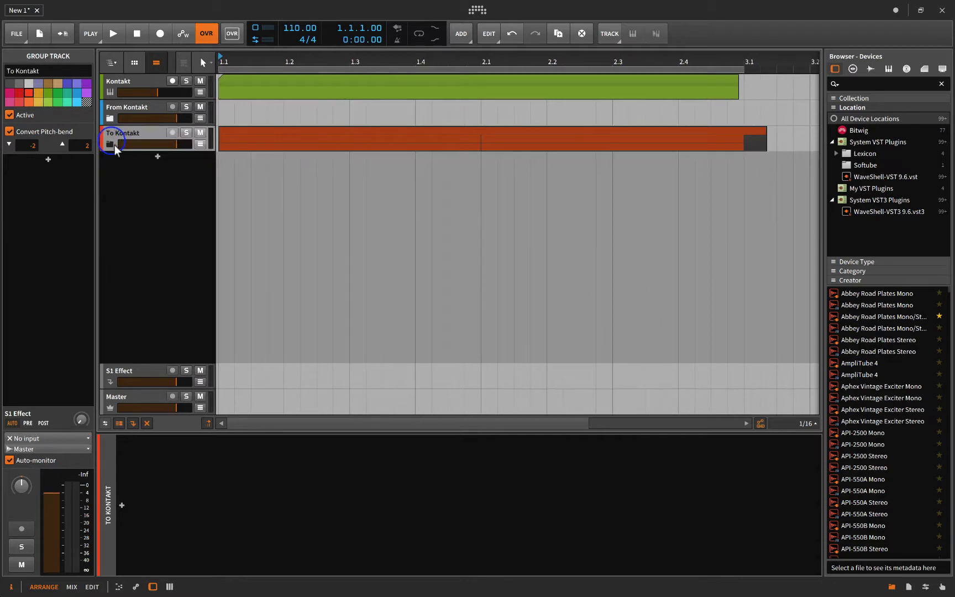
Load the Kontakt 5 8out plug-in onto the Kontakt instrument track
{"action": "left_click", "coordinate": [129, 87]}
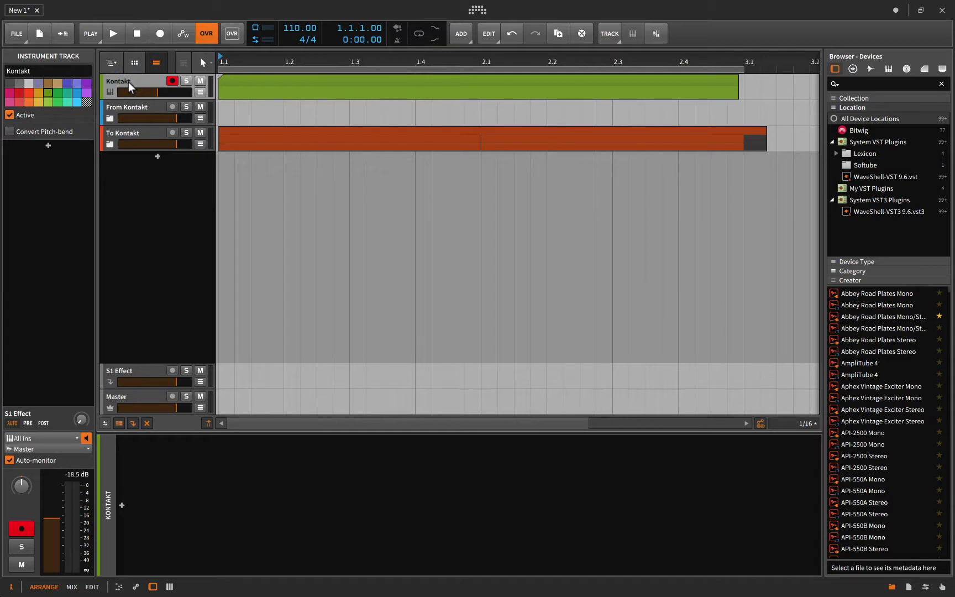
{"action": "left_click", "coordinate": [121, 505]}
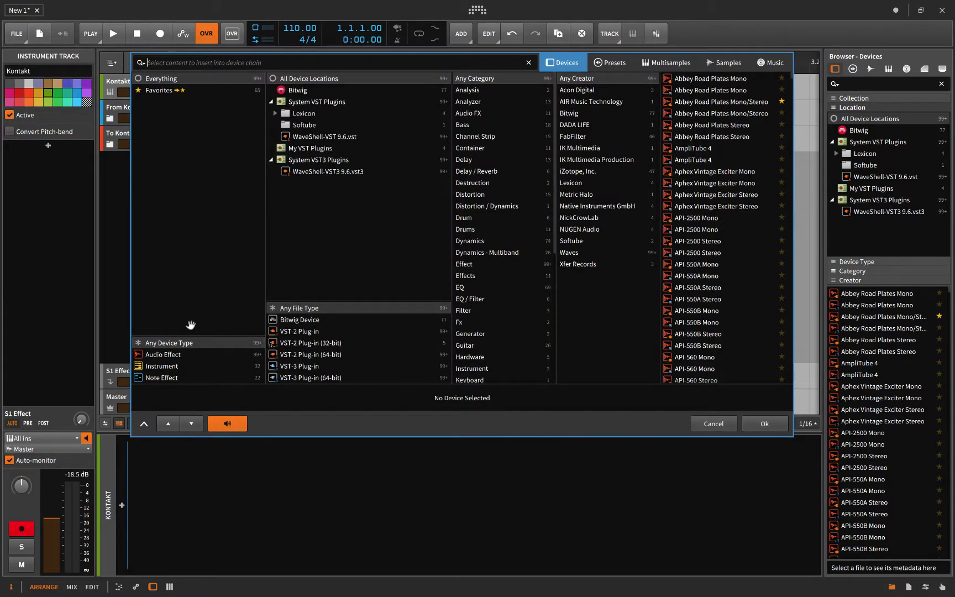
{"action": "type", "text": "kon"}
{"action": "left_click", "coordinate": [698, 90]}
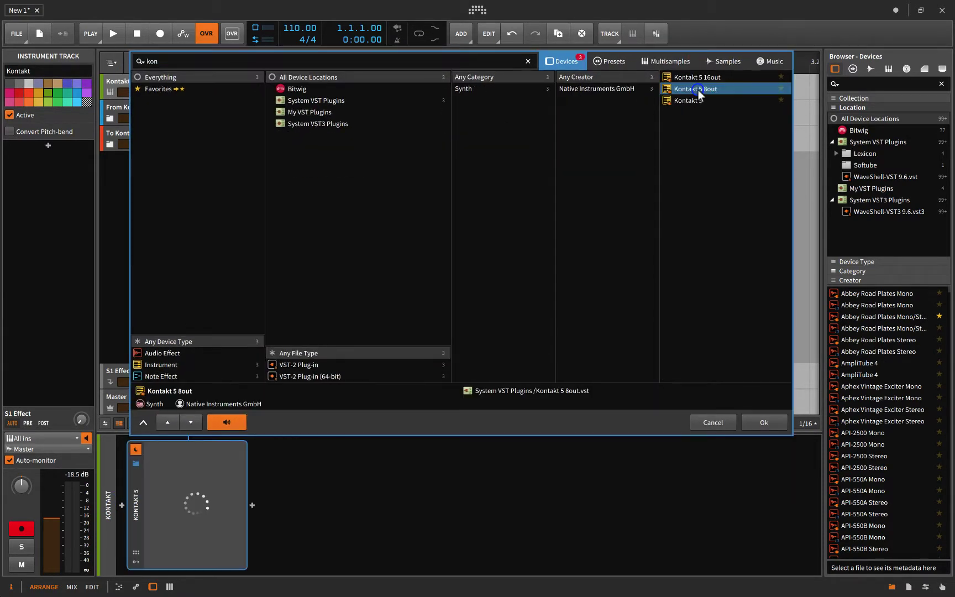
{"action": "left_click", "coordinate": [760, 423]}
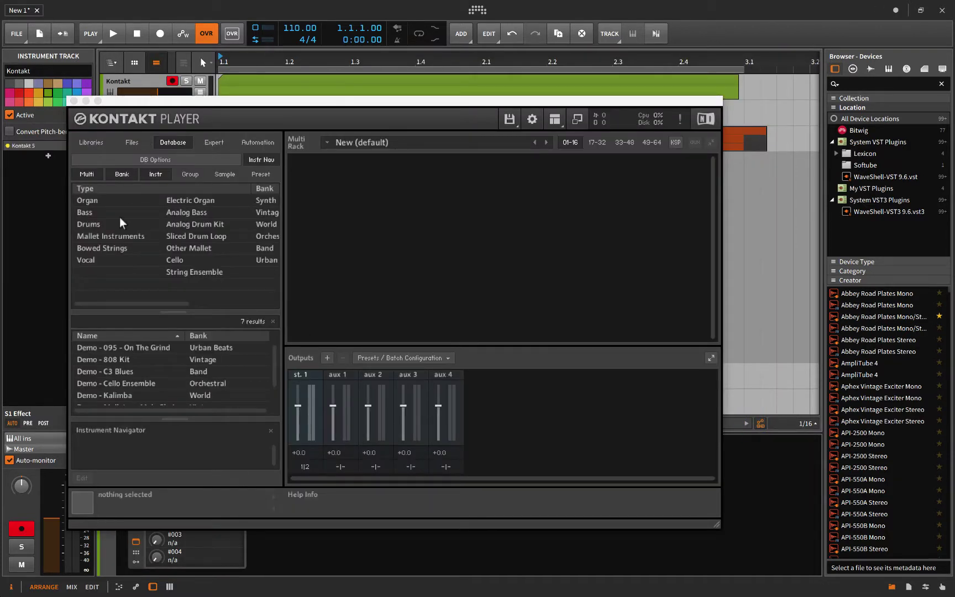
Load the Demo C3 Blues, Cello Ensemble and Kalimba instruments into Kontakt
{"action": "double_click", "coordinate": [116, 370]}
{"action": "double_click", "coordinate": [123, 382]}
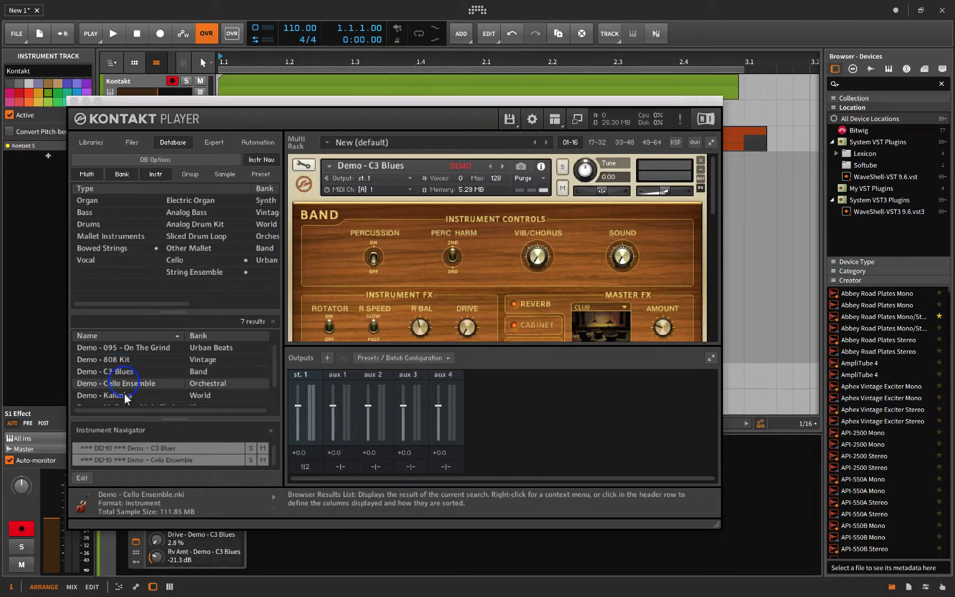
{"action": "left_click", "coordinate": [123, 396]}
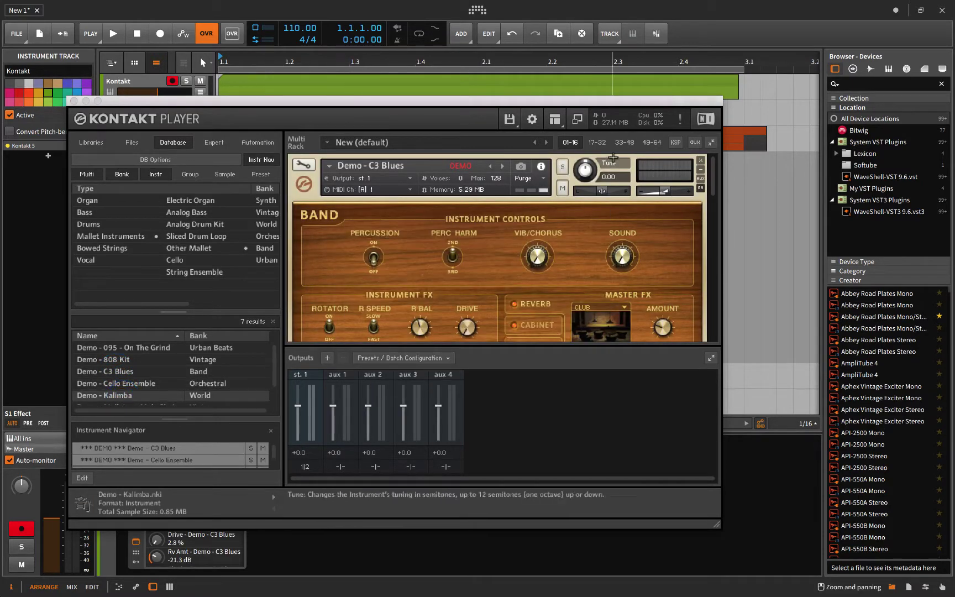
Minimize the three instrument panels and bring up Kontakt's output batch configuration options
{"action": "left_click", "coordinate": [700, 168]}
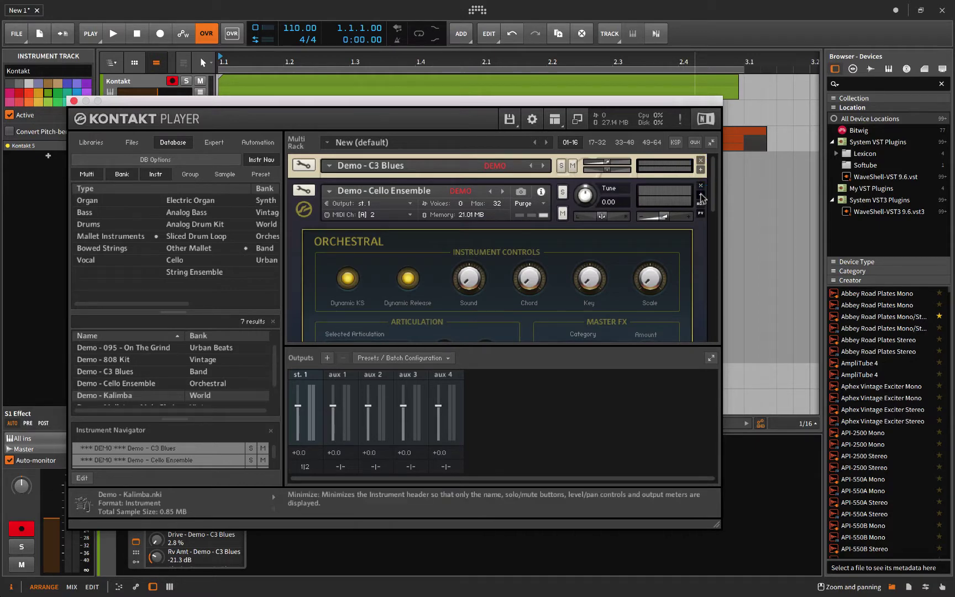
{"action": "left_click", "coordinate": [700, 191]}
{"action": "left_click", "coordinate": [700, 219]}
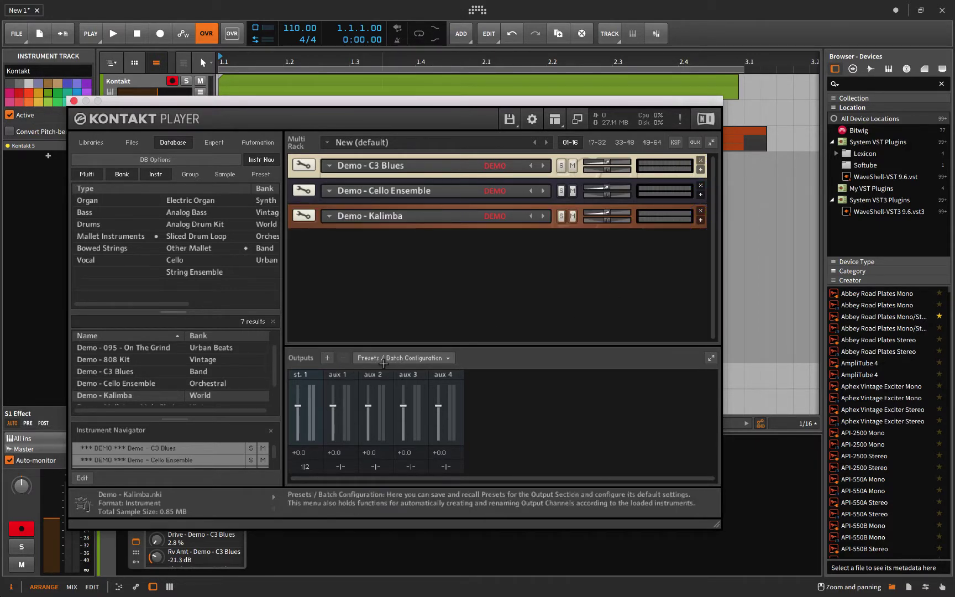
{"action": "left_click", "coordinate": [402, 359]}
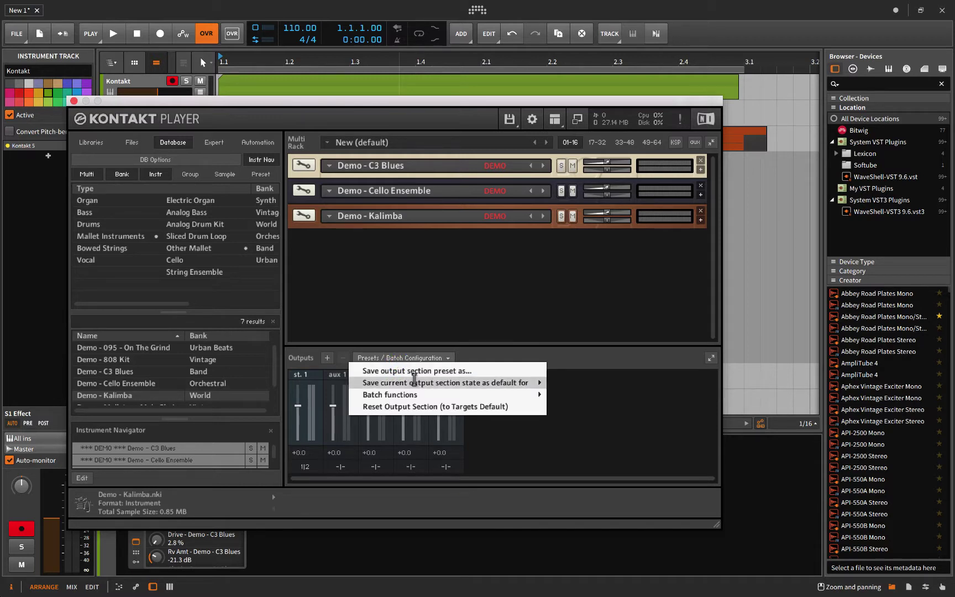
{"action": "mouse_move", "coordinate": [447, 394]}
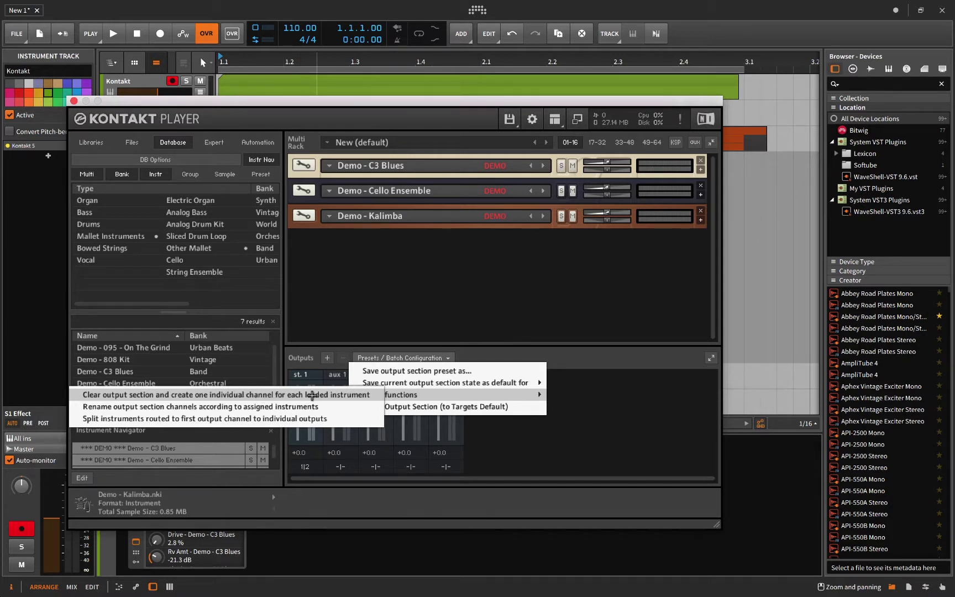
Give each instrument its own output channel and verify C3 Blues, Cello Ensemble and Kalimba edit views
{"action": "left_click", "coordinate": [312, 394]}
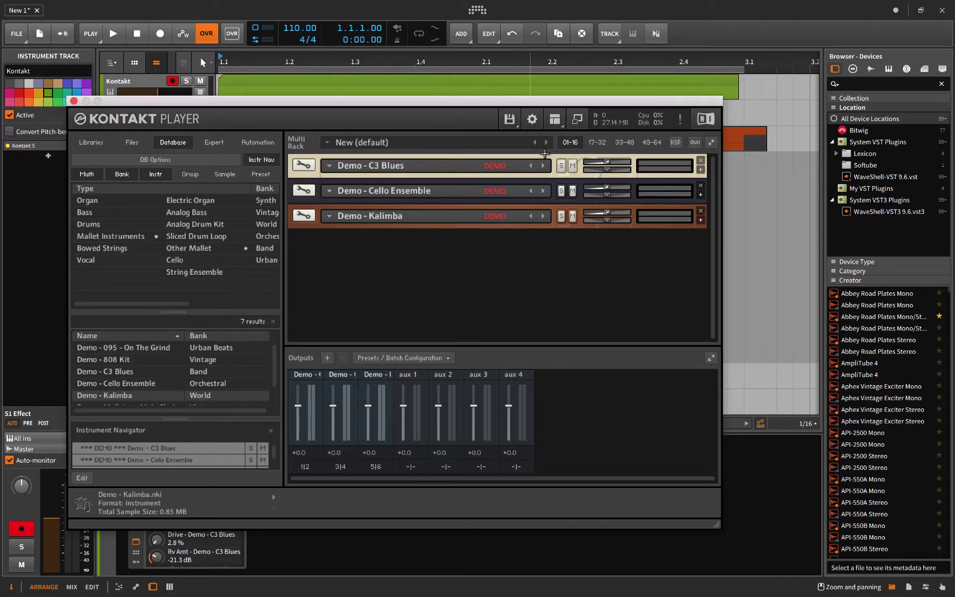
{"action": "left_click", "coordinate": [304, 166]}
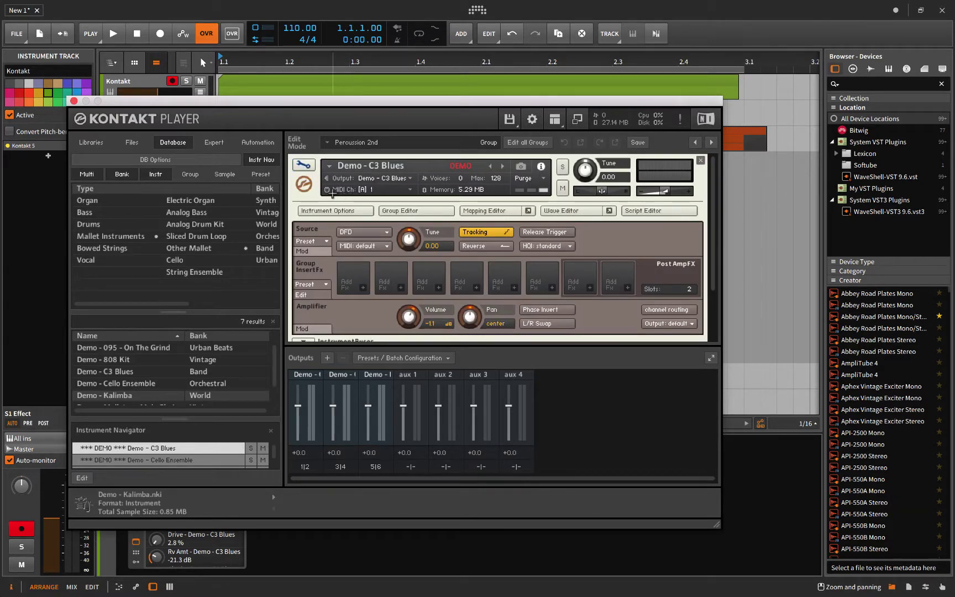
{"action": "left_click", "coordinate": [303, 166]}
{"action": "left_click", "coordinate": [308, 193]}
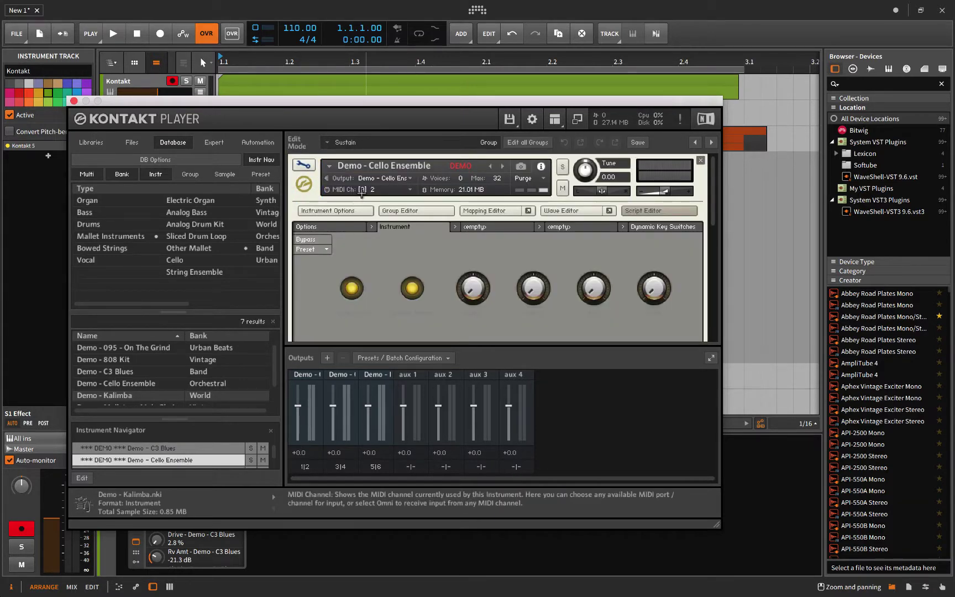
{"action": "left_click", "coordinate": [304, 166]}
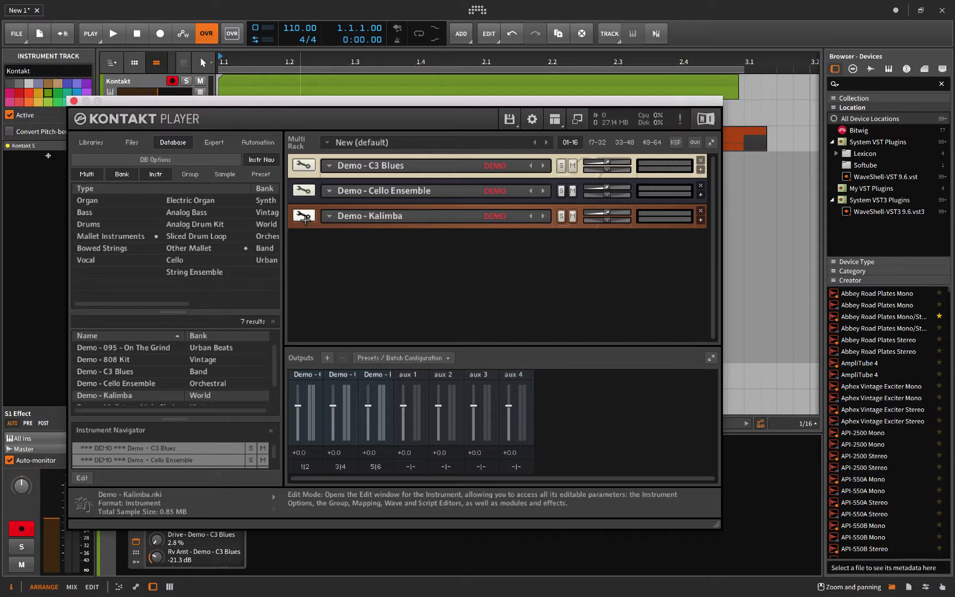
{"action": "left_click", "coordinate": [304, 215]}
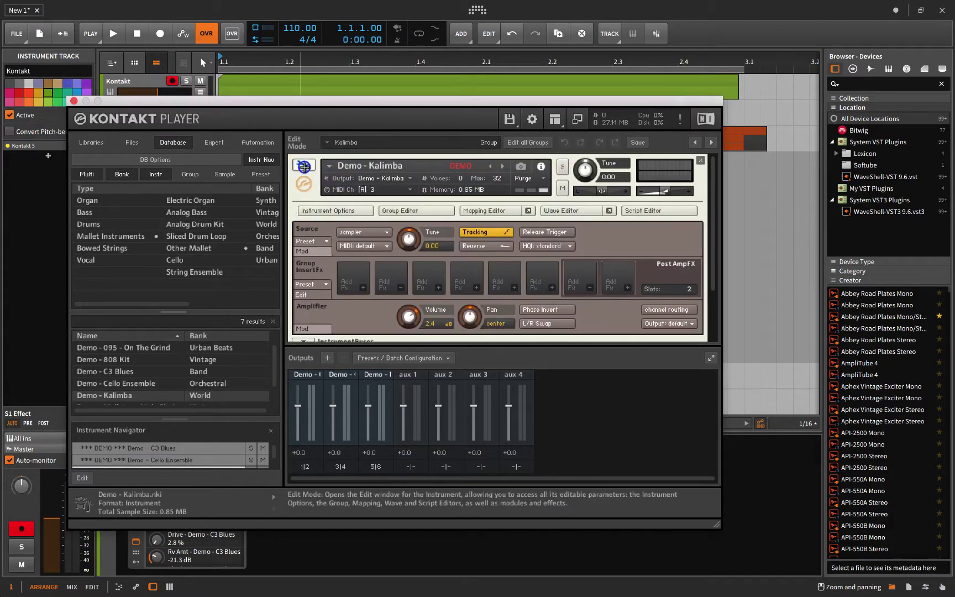
{"action": "left_click", "coordinate": [303, 166]}
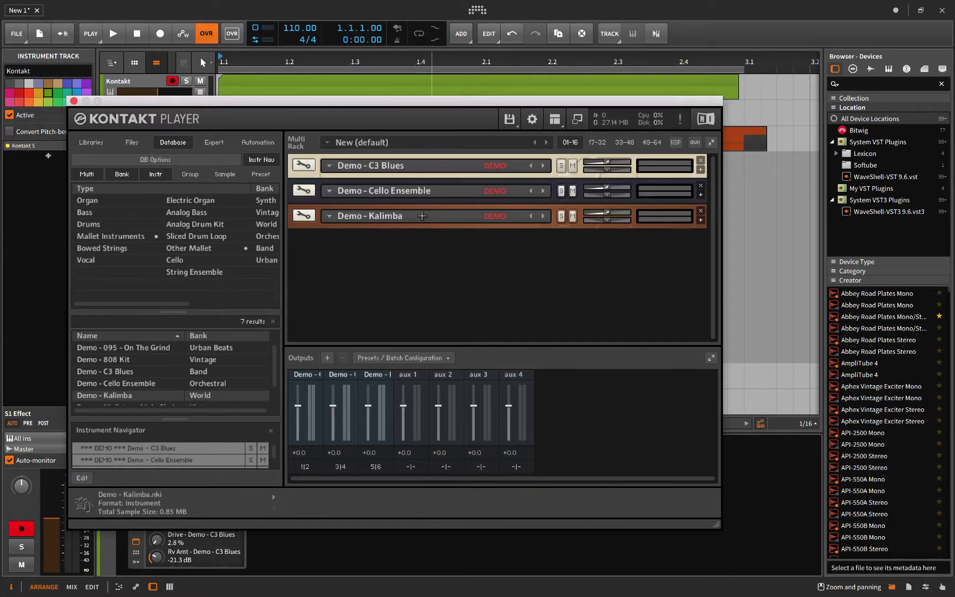
Close the Kontakt window and add the missing output chains to the Kontakt 5 device
{"action": "left_click", "coordinate": [73, 100]}
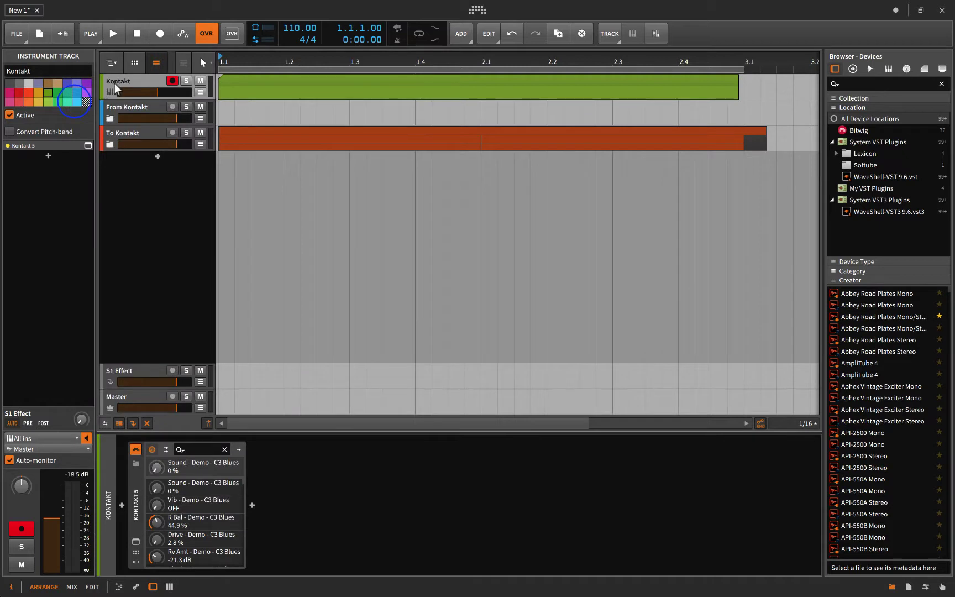
{"action": "left_click", "coordinate": [123, 81]}
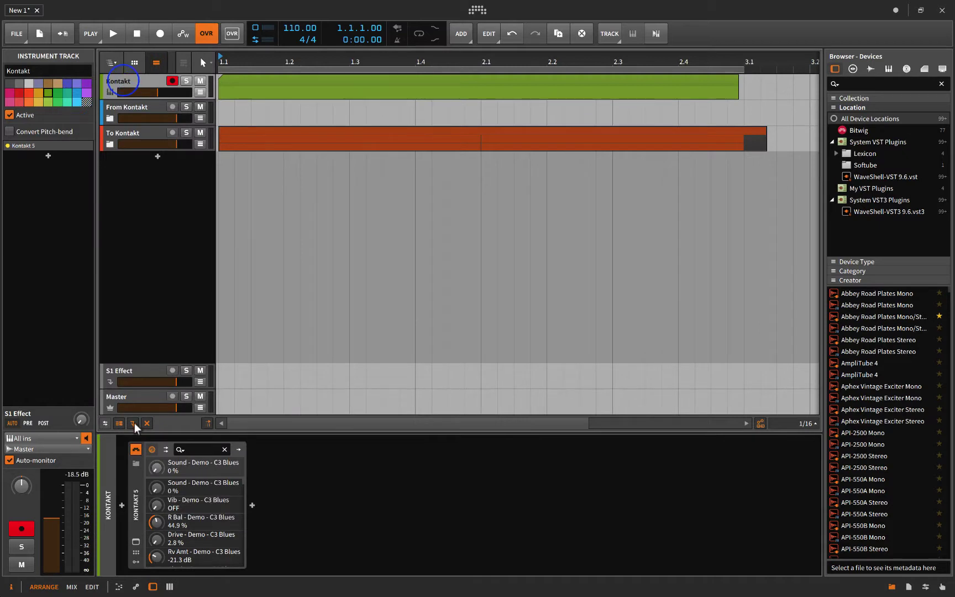
{"action": "left_click", "coordinate": [165, 449]}
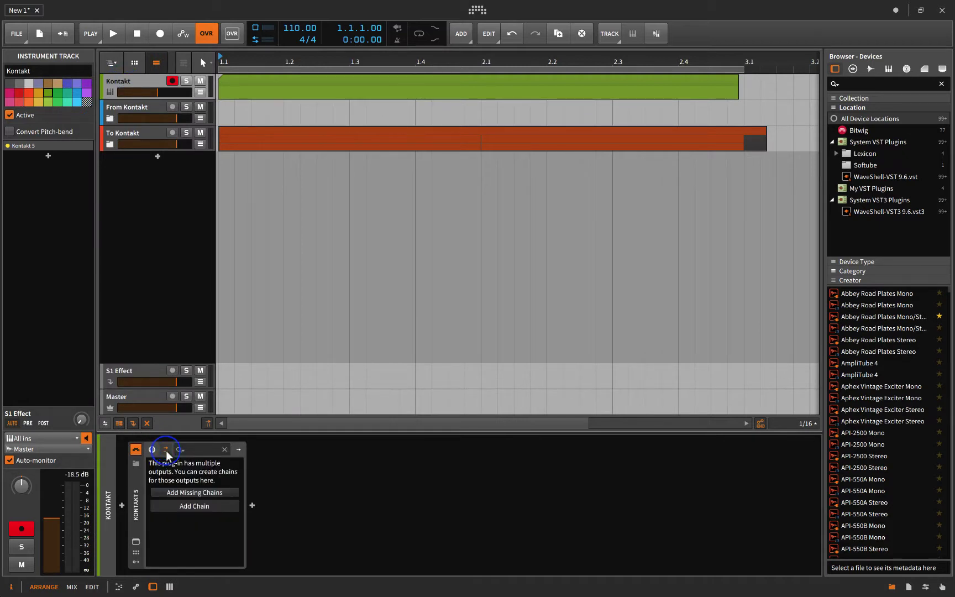
{"action": "left_click", "coordinate": [188, 494]}
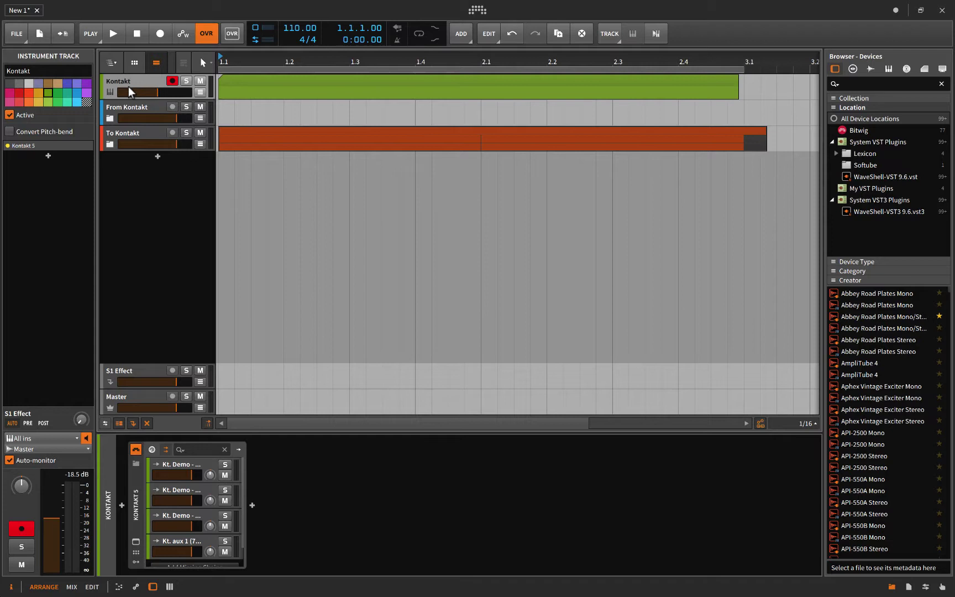
{"action": "left_click", "coordinate": [135, 138]}
Route Inst 1, Inst 2 and Inst 3 to Kontakt 5 on channels 1, 2 and 3
{"action": "left_click", "coordinate": [111, 143]}
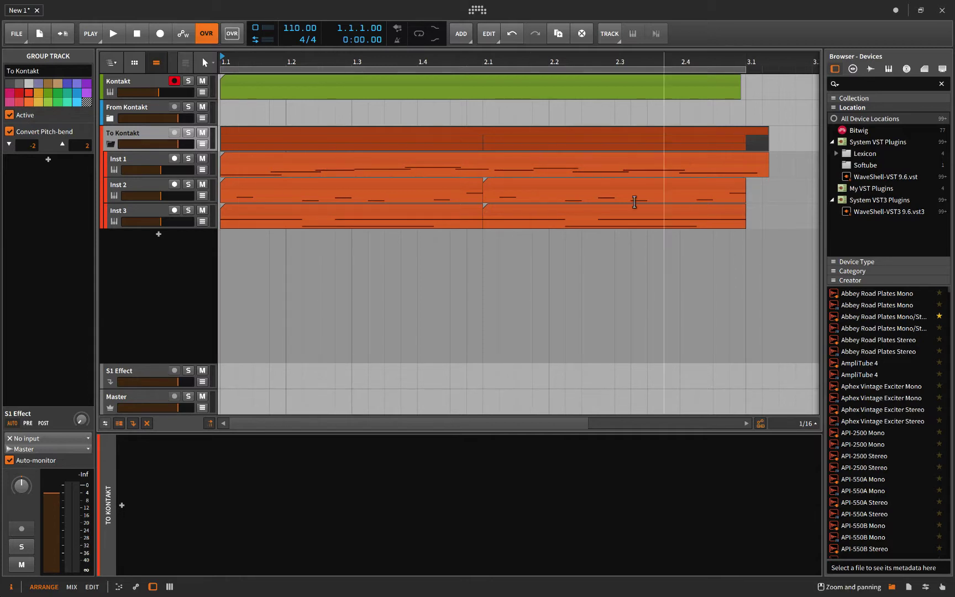
{"action": "left_click", "coordinate": [120, 163]}
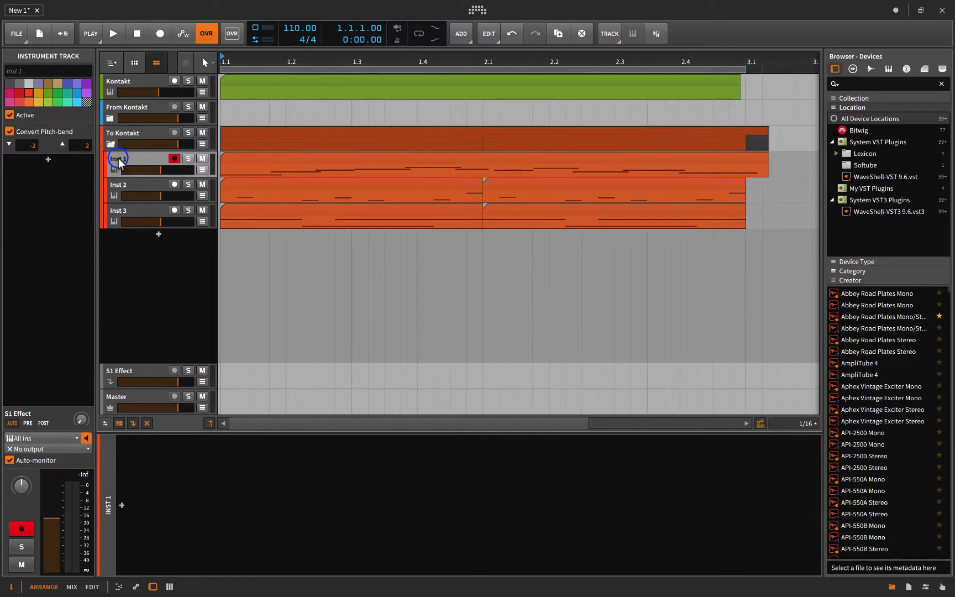
{"action": "left_click", "coordinate": [57, 451]}
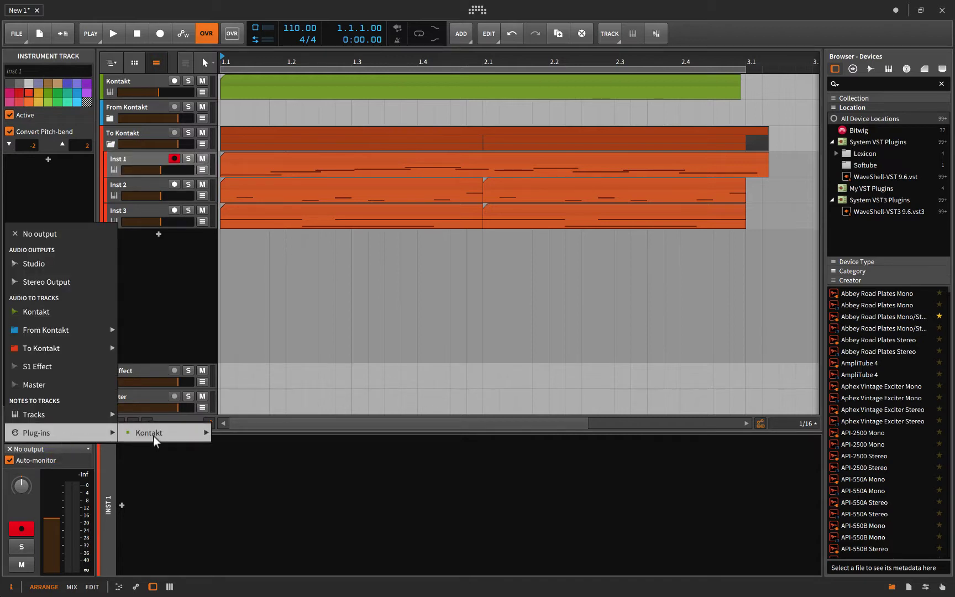
{"action": "mouse_move", "coordinate": [149, 432]}
{"action": "left_click", "coordinate": [240, 434]}
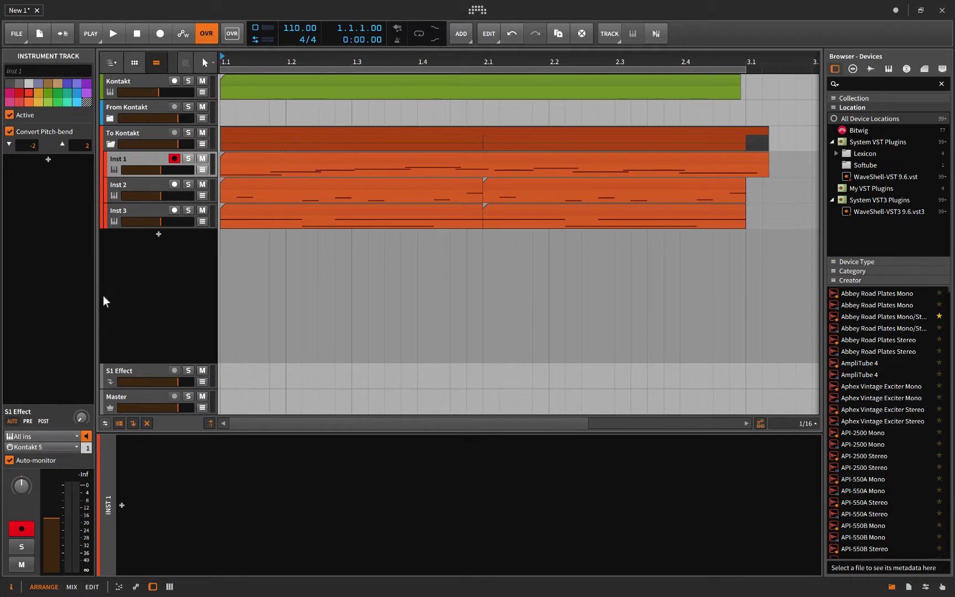
{"action": "left_click", "coordinate": [124, 190]}
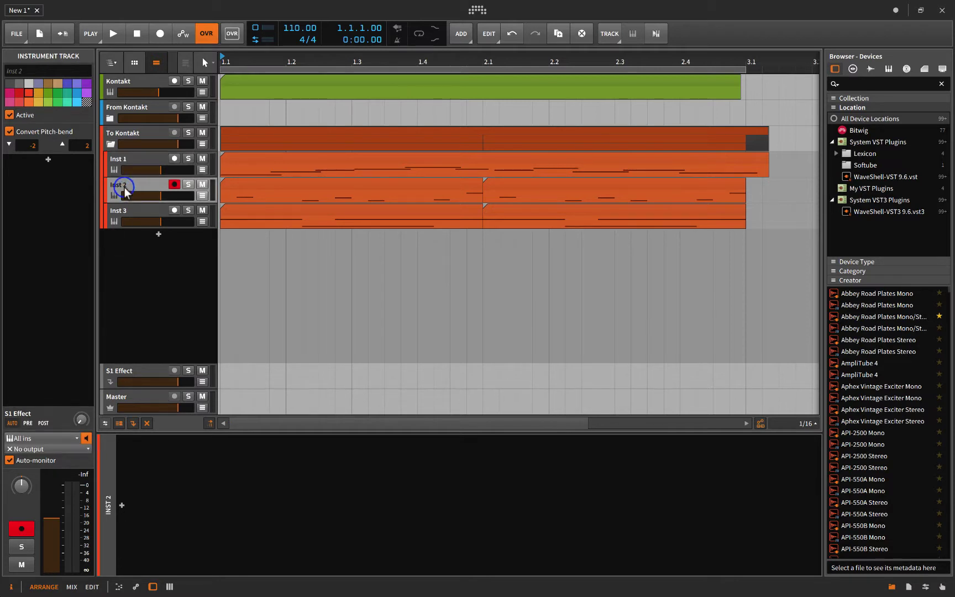
{"action": "left_click", "coordinate": [48, 448]}
{"action": "mouse_move", "coordinate": [37, 433]}
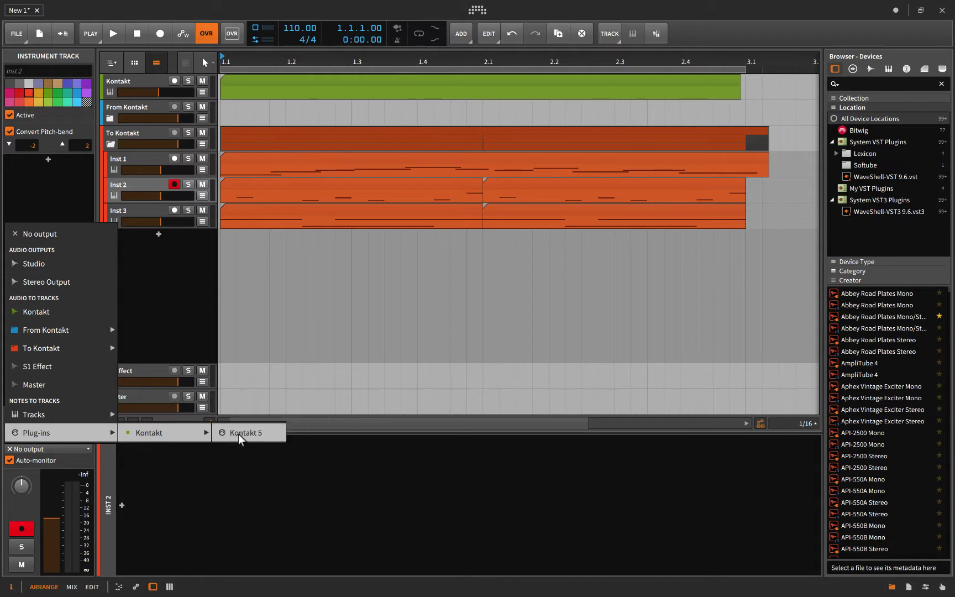
{"action": "left_click", "coordinate": [234, 433]}
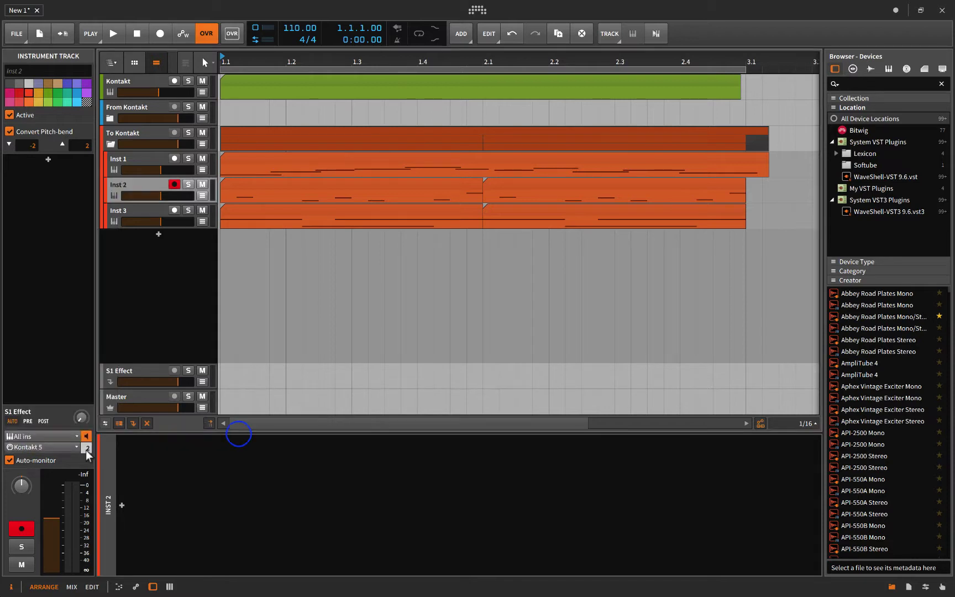
{"action": "left_click", "coordinate": [132, 216]}
{"action": "left_click", "coordinate": [45, 448]}
{"action": "mouse_move", "coordinate": [59, 433]}
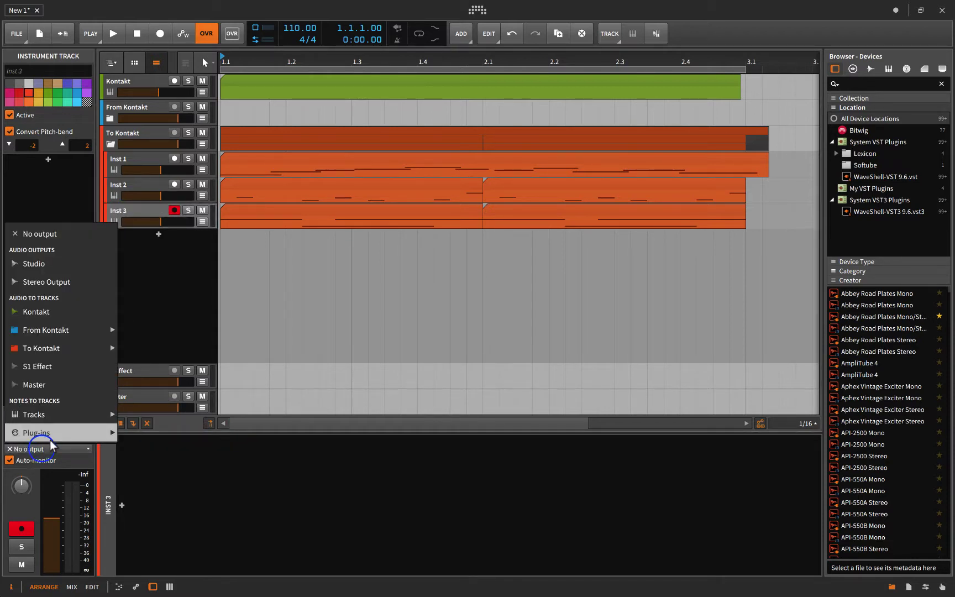
{"action": "left_click", "coordinate": [243, 434]}
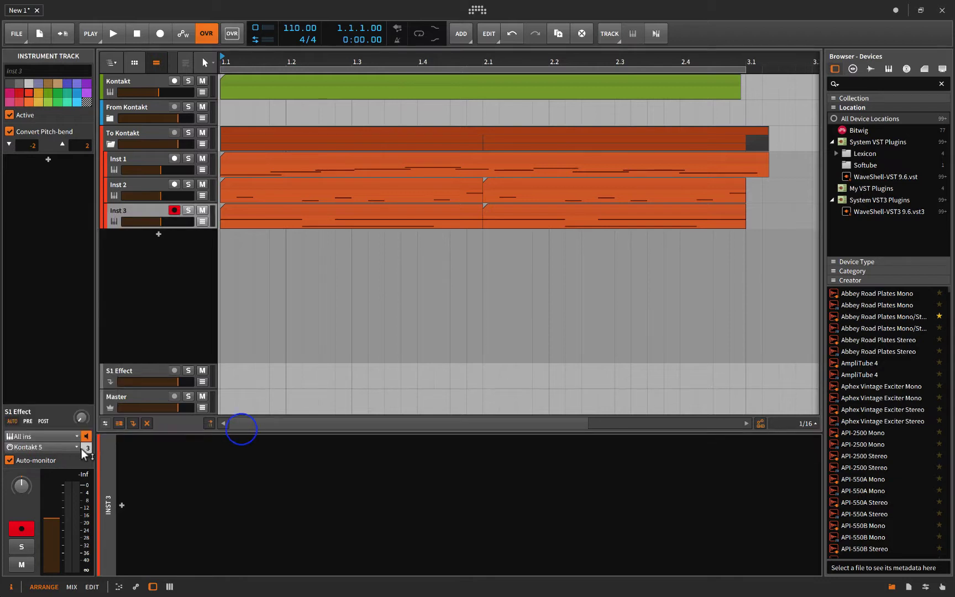
Collapse To Kontakt and expand From Kontakt to reveal Audio 1–3
{"action": "left_click", "coordinate": [112, 144]}
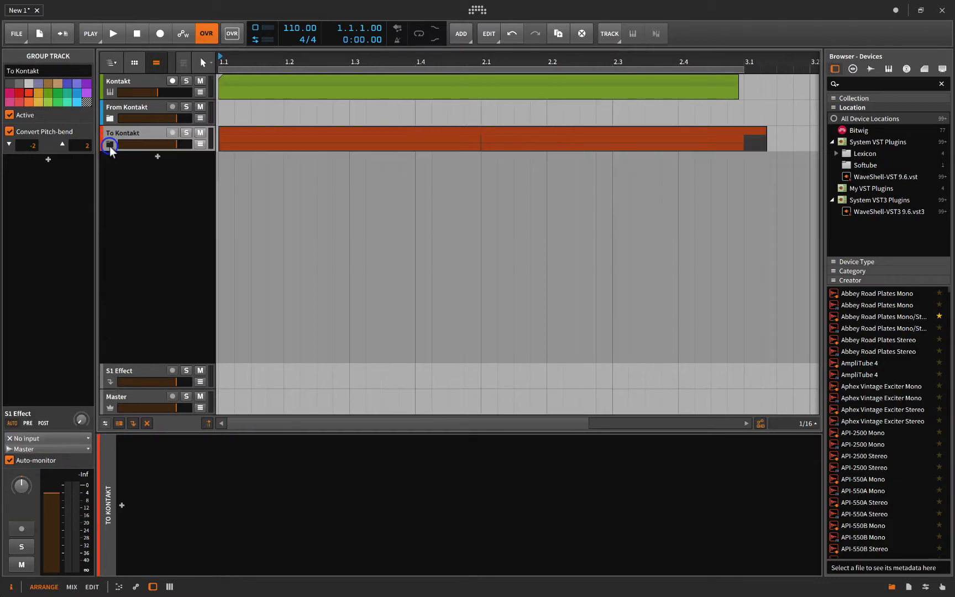
{"action": "left_click", "coordinate": [114, 108]}
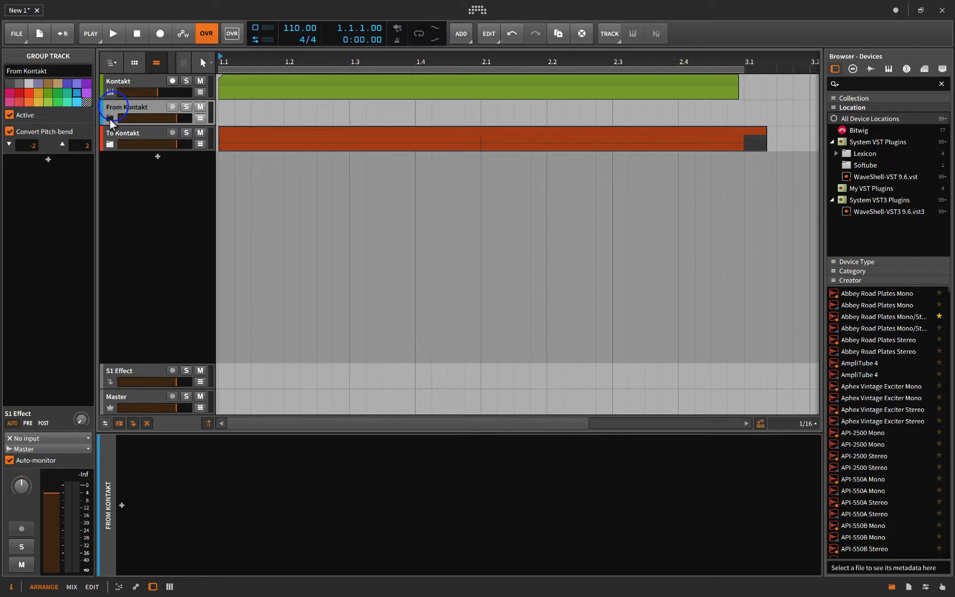
{"action": "left_click", "coordinate": [111, 119]}
Set Audio 1's input to the C3 Blues chain and Audio 2's to Cello Ens
{"action": "left_click", "coordinate": [149, 136]}
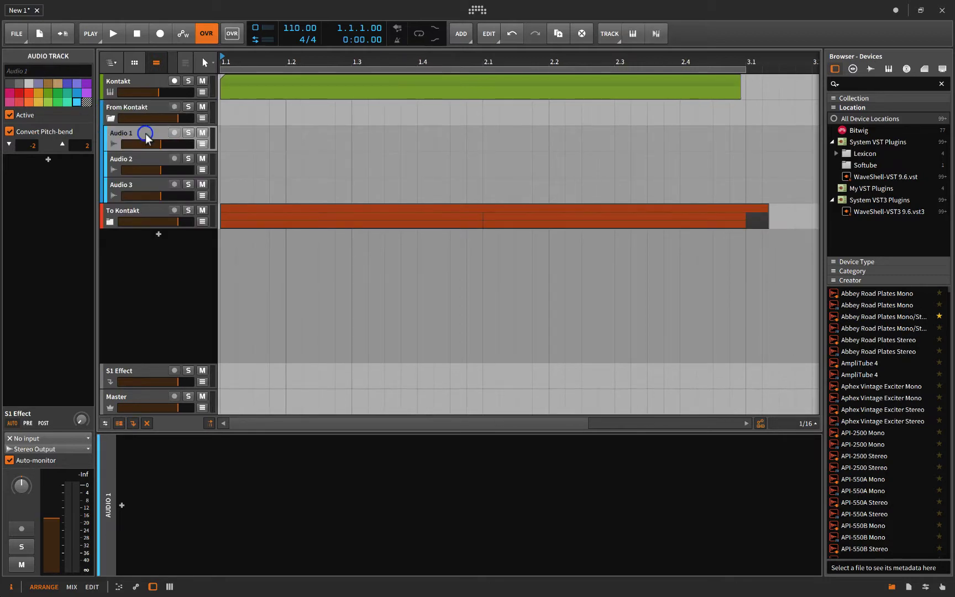
{"action": "left_click", "coordinate": [42, 439]}
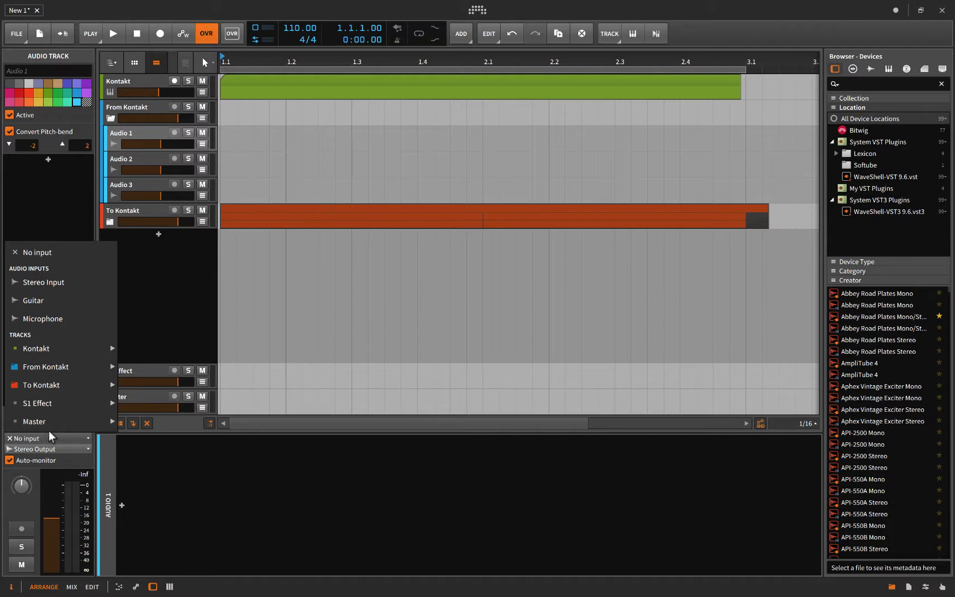
{"action": "mouse_move", "coordinate": [45, 349]}
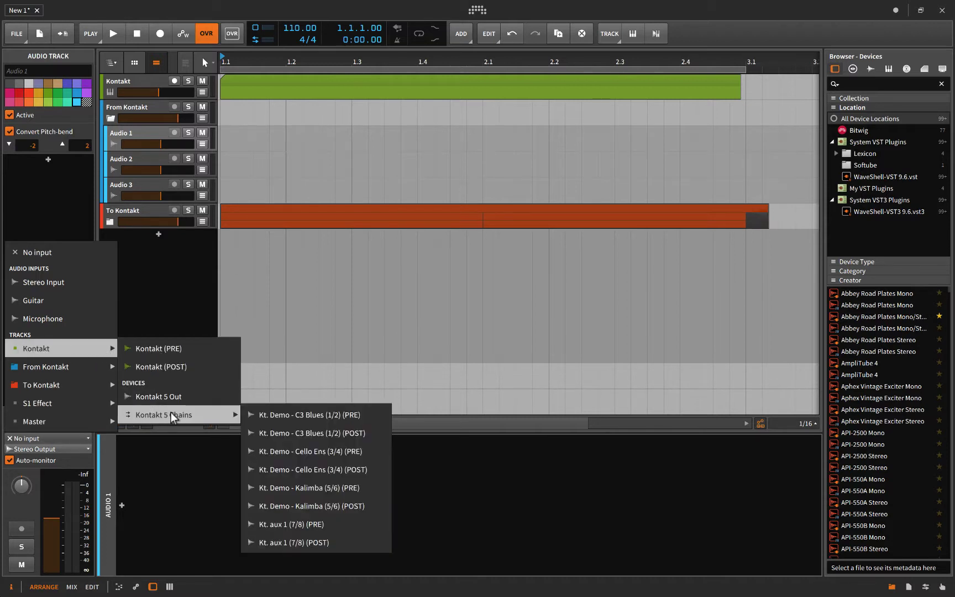
{"action": "mouse_move", "coordinate": [163, 415]}
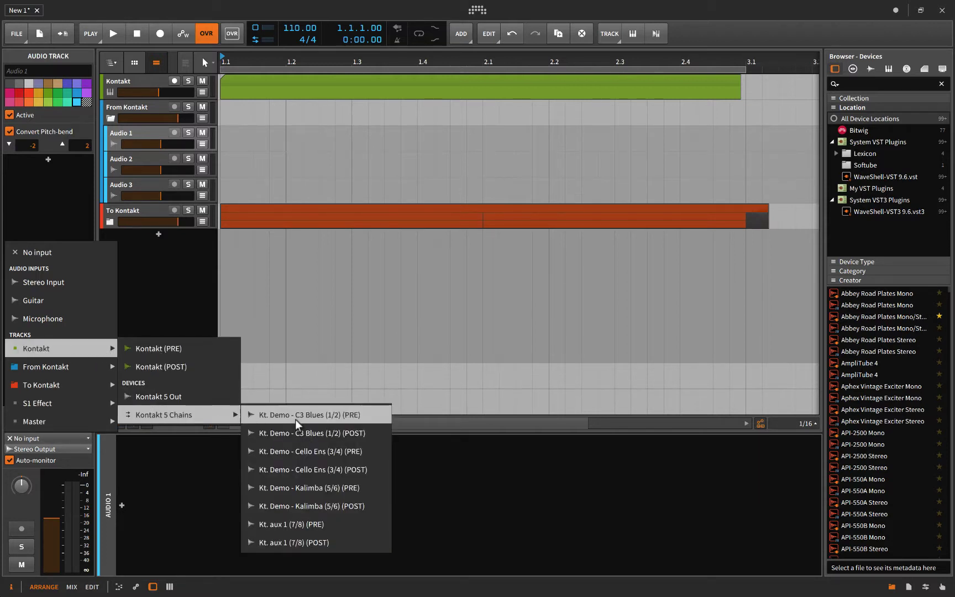
{"action": "left_click", "coordinate": [329, 415]}
{"action": "left_click", "coordinate": [142, 173]}
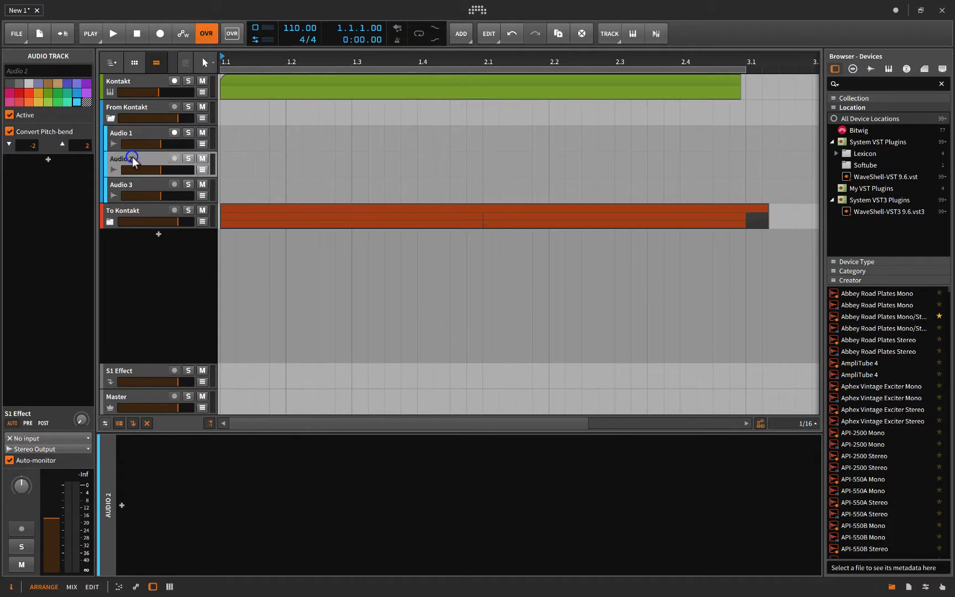
{"action": "left_click", "coordinate": [50, 440]}
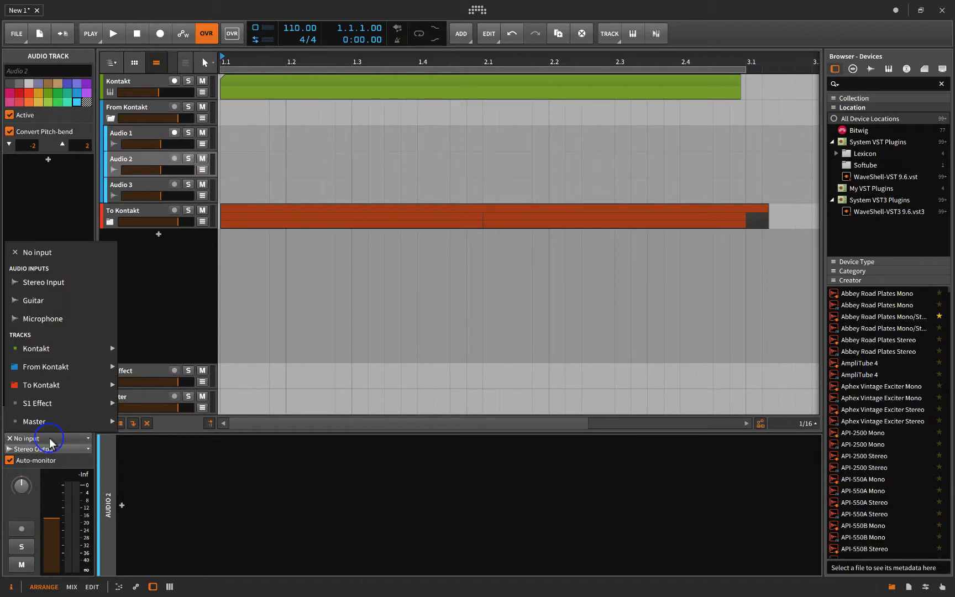
{"action": "mouse_move", "coordinate": [36, 348]}
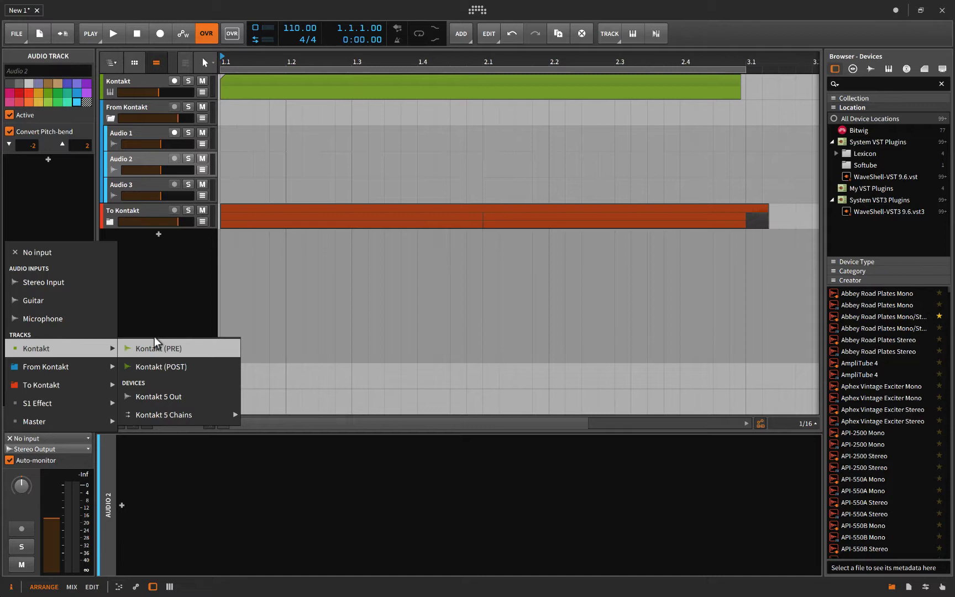
{"action": "mouse_move", "coordinate": [163, 415]}
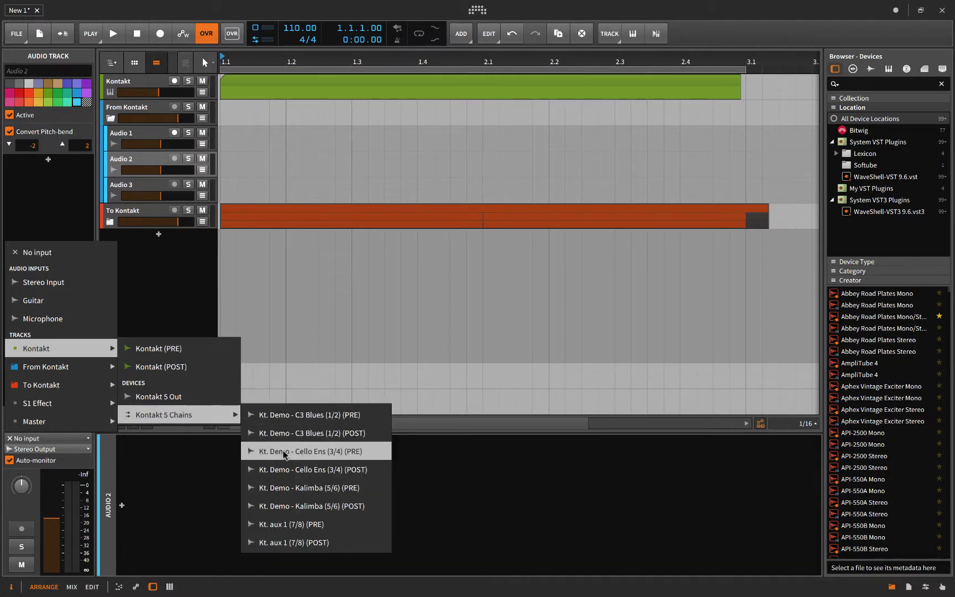
{"action": "left_click", "coordinate": [284, 451]}
Set Audio 3's input to the Kontakt 5 Kalimba (PRE) chain
{"action": "left_click", "coordinate": [144, 191]}
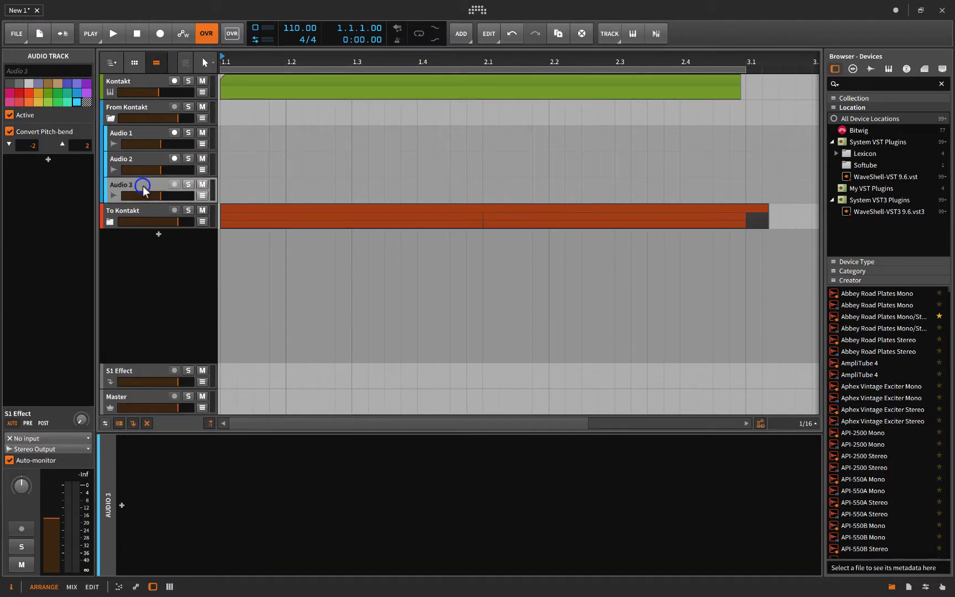
{"action": "left_click", "coordinate": [38, 440]}
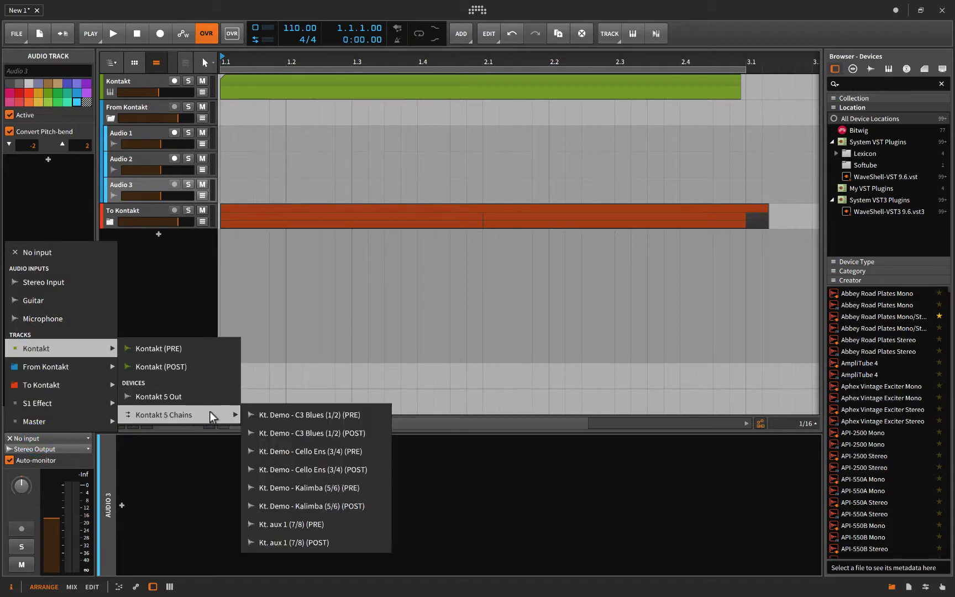
{"action": "mouse_move", "coordinate": [163, 415]}
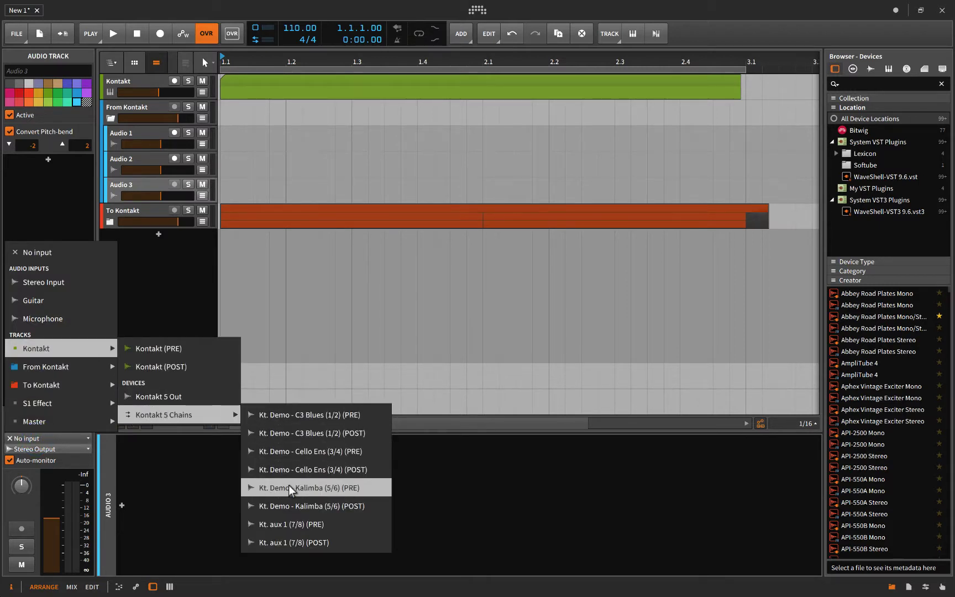
{"action": "left_click", "coordinate": [292, 487]}
{"action": "left_click", "coordinate": [77, 440]}
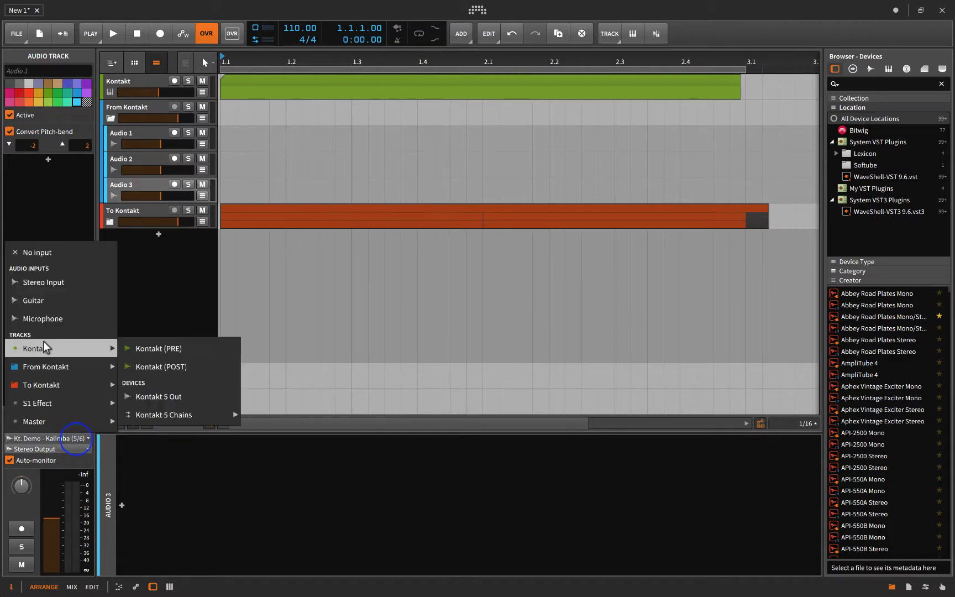
{"action": "mouse_move", "coordinate": [164, 414]}
{"action": "left_click", "coordinate": [167, 273]}
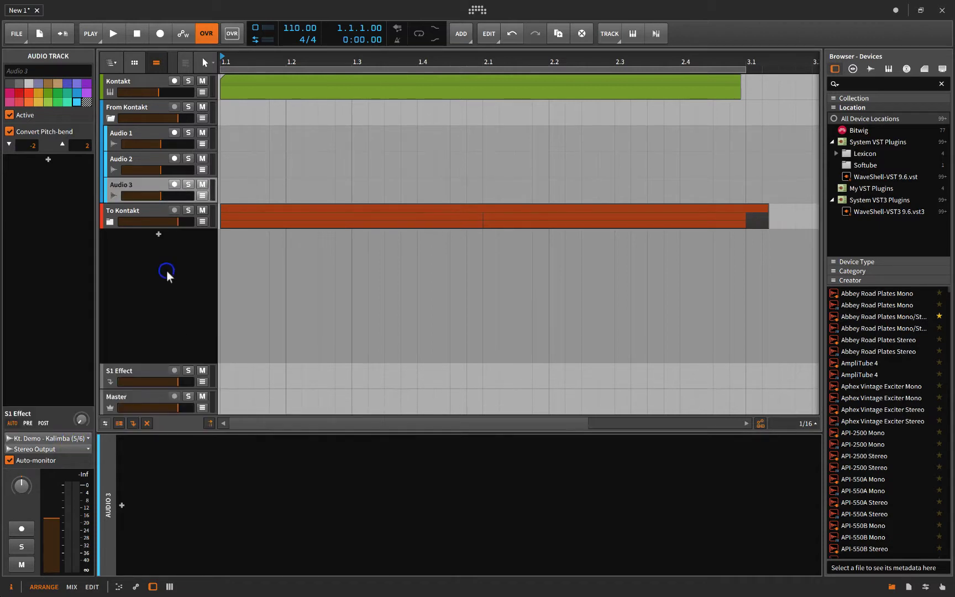
{"action": "left_click", "coordinate": [123, 79]}
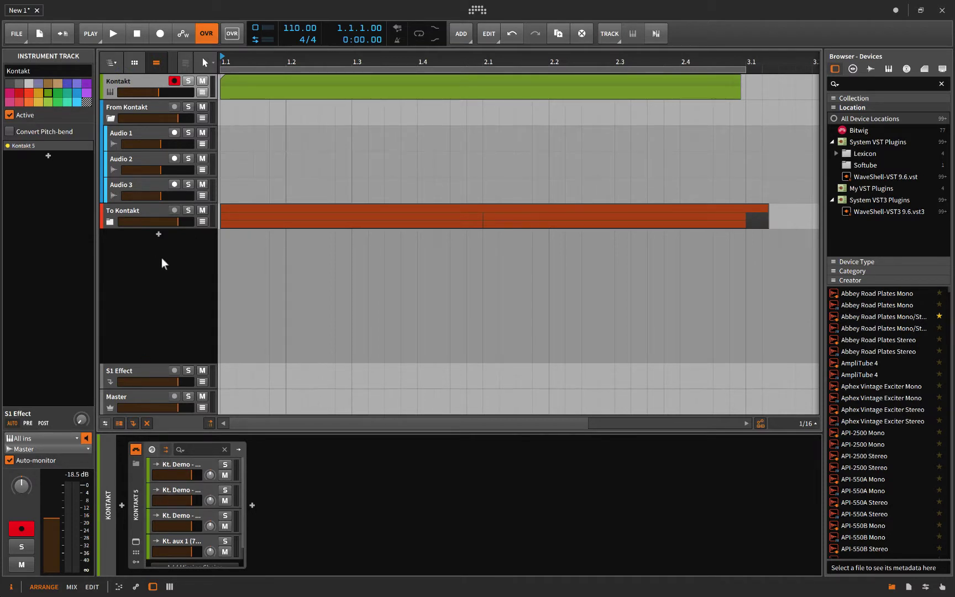
Arm the audio tracks, enable transport recording and record the three Kontakt chains
{"action": "left_click", "coordinate": [110, 222]}
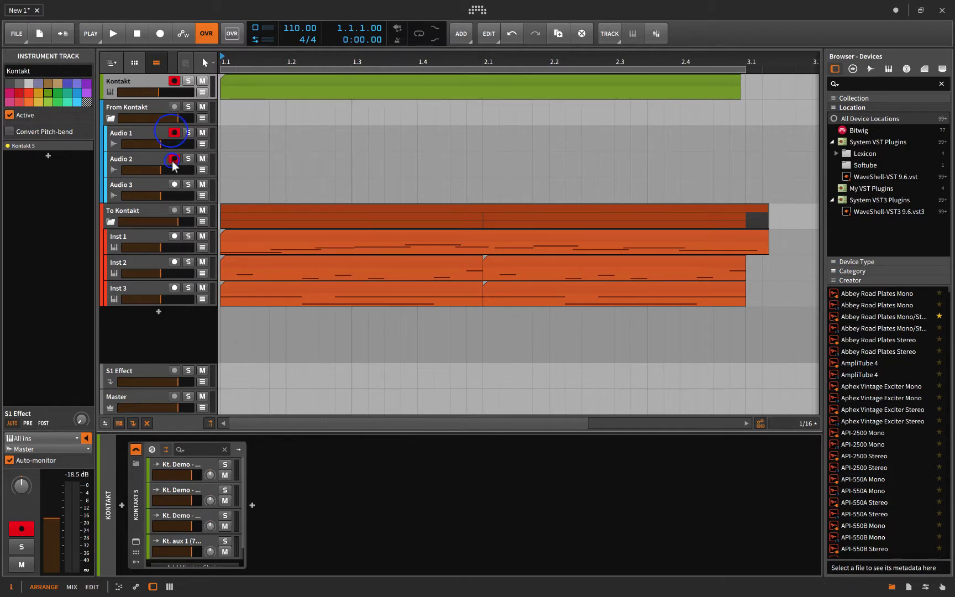
{"action": "left_click", "coordinate": [175, 185]}
{"action": "left_click", "coordinate": [161, 34]}
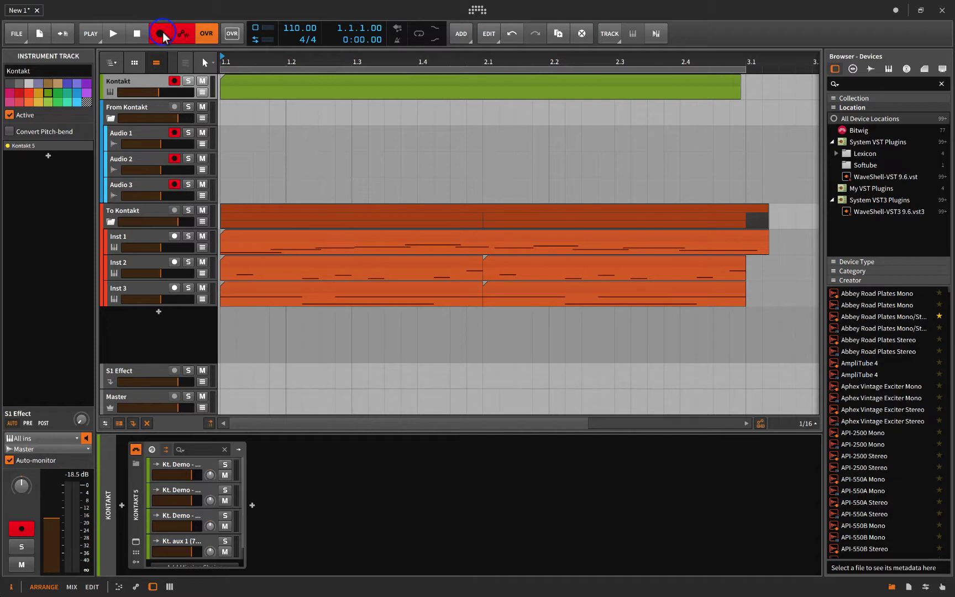
{"action": "key", "text": "space"}
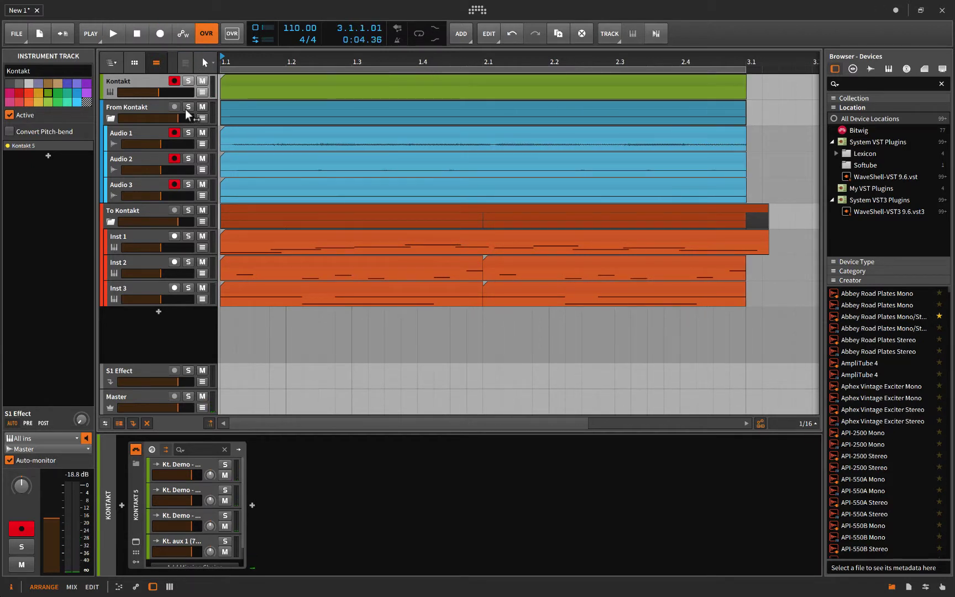
Solo and play back Audio 1, then Audio 2, unsoloing Audio 2 afterwards
{"action": "left_click", "coordinate": [189, 133]}
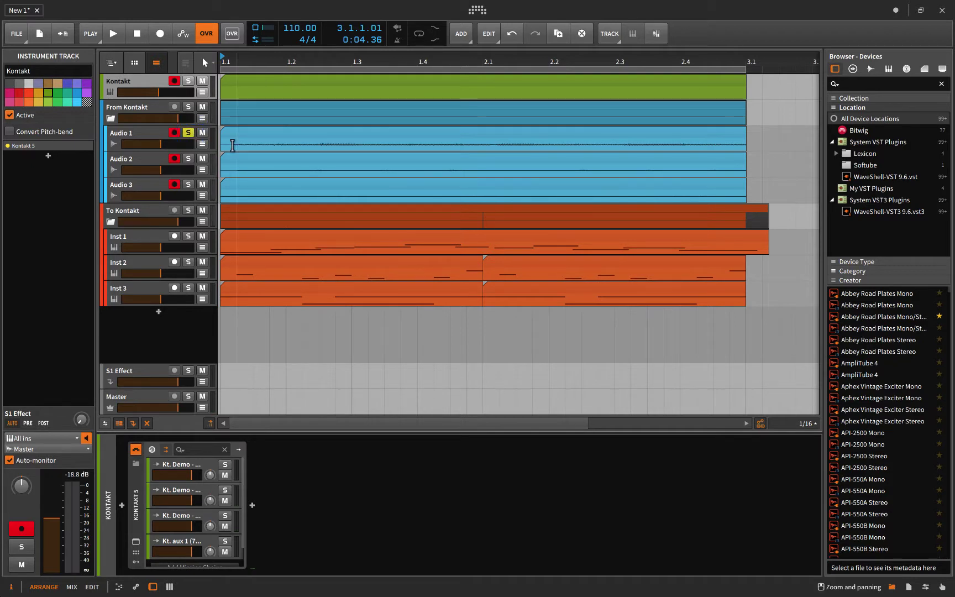
{"action": "key", "text": "space"}
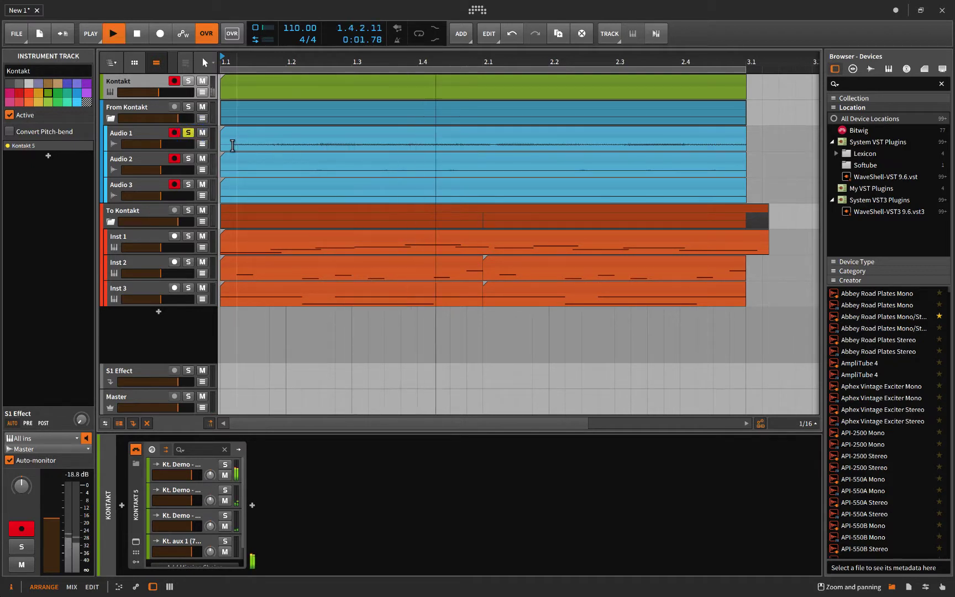
{"action": "key", "text": "space"}
{"action": "left_click", "coordinate": [187, 158]}
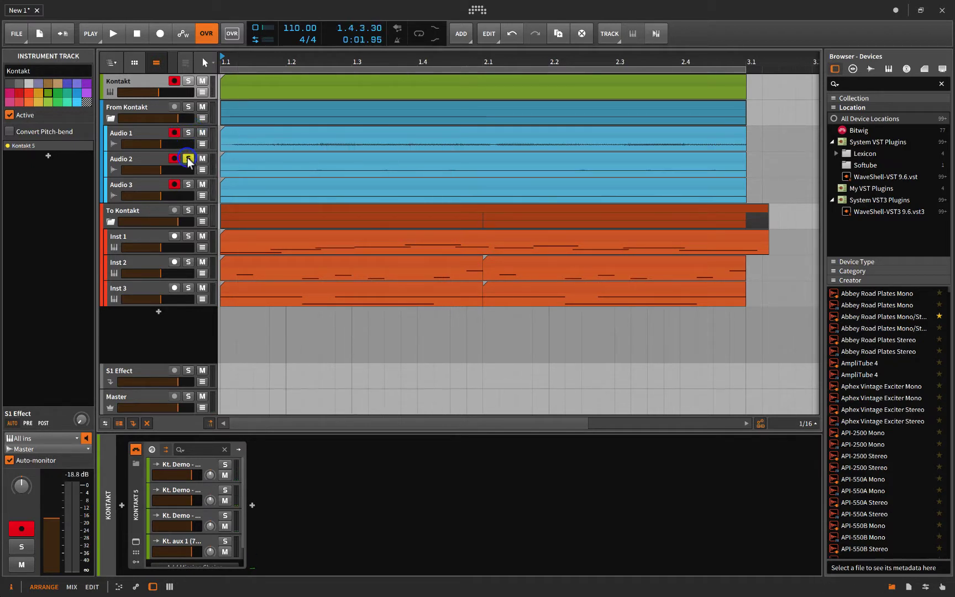
{"action": "key", "text": "space"}
{"action": "key", "text": "space"}
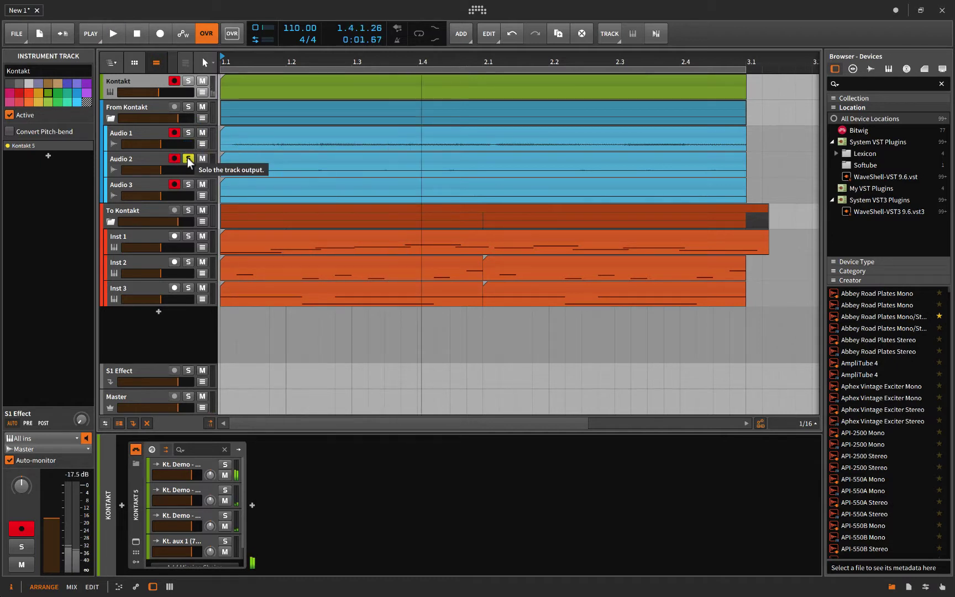
{"action": "left_click", "coordinate": [187, 157]}
Solo Audio 3 for playback, then stop and unsolo it
{"action": "left_click", "coordinate": [189, 184]}
{"action": "key", "text": "space"}
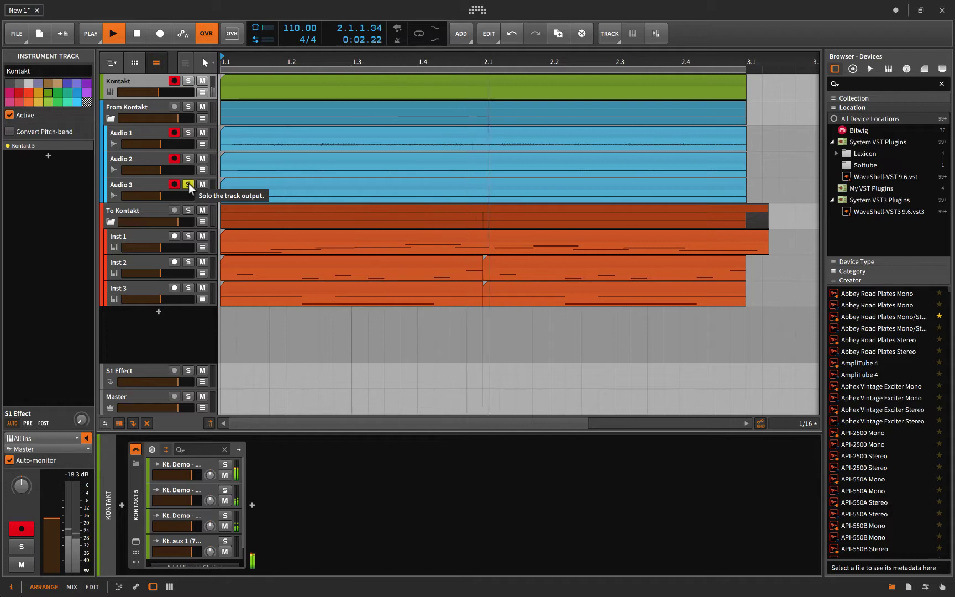
{"action": "key", "text": "space"}
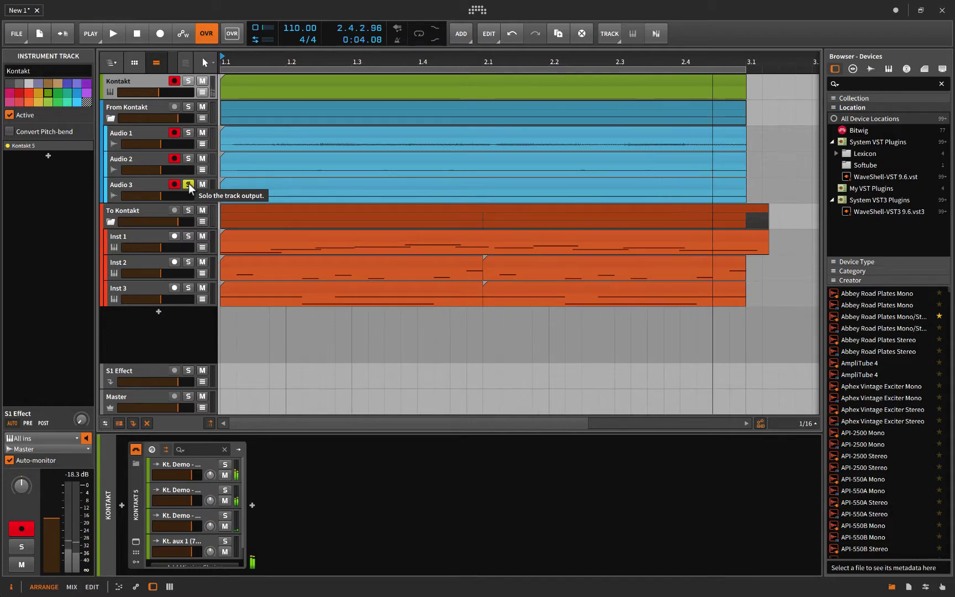
{"action": "left_click", "coordinate": [188, 185]}
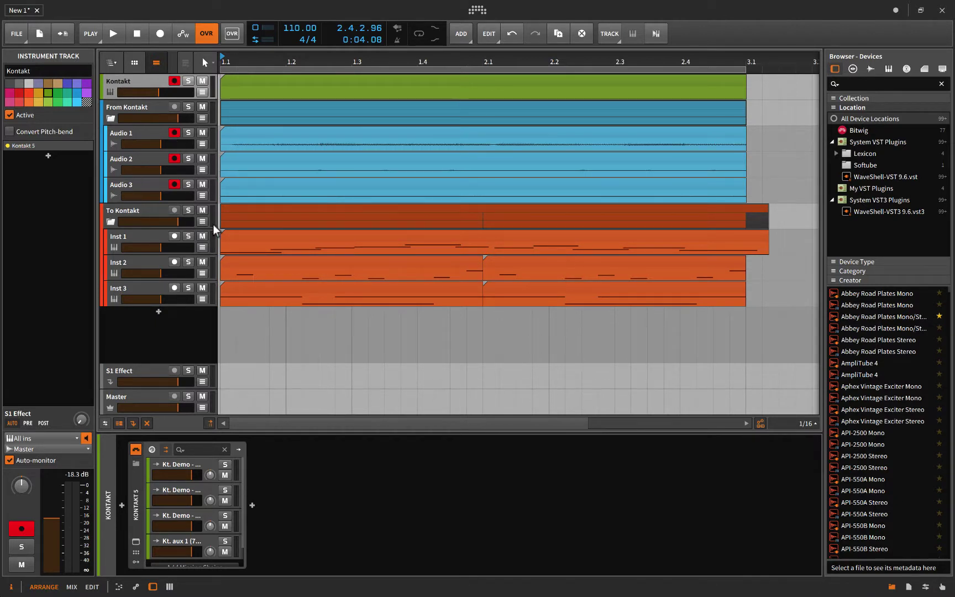
Collapse the To Kontakt and From Kontakt groups and select the Kontakt instrument track
{"action": "left_click", "coordinate": [111, 221]}
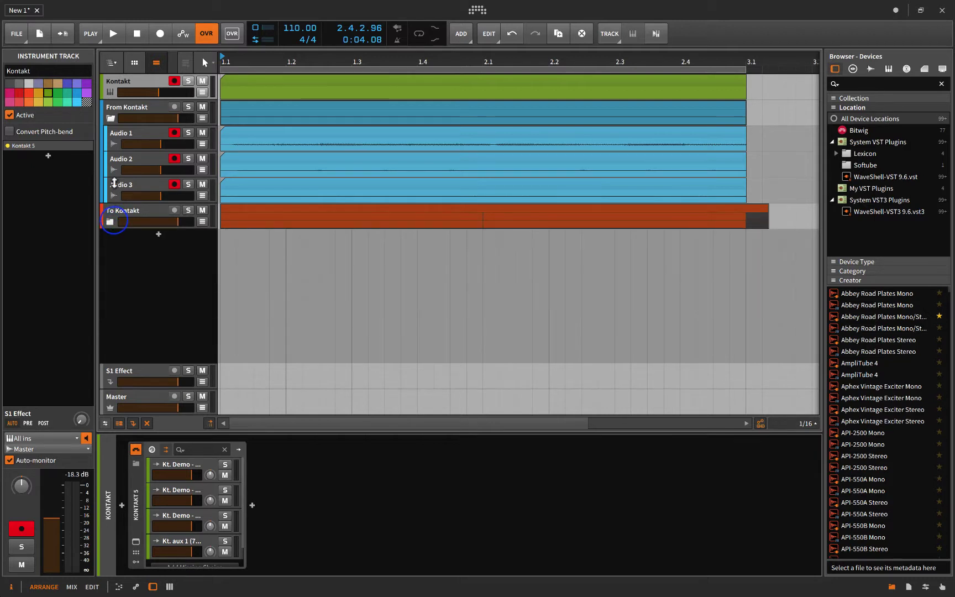
{"action": "left_click", "coordinate": [110, 118]}
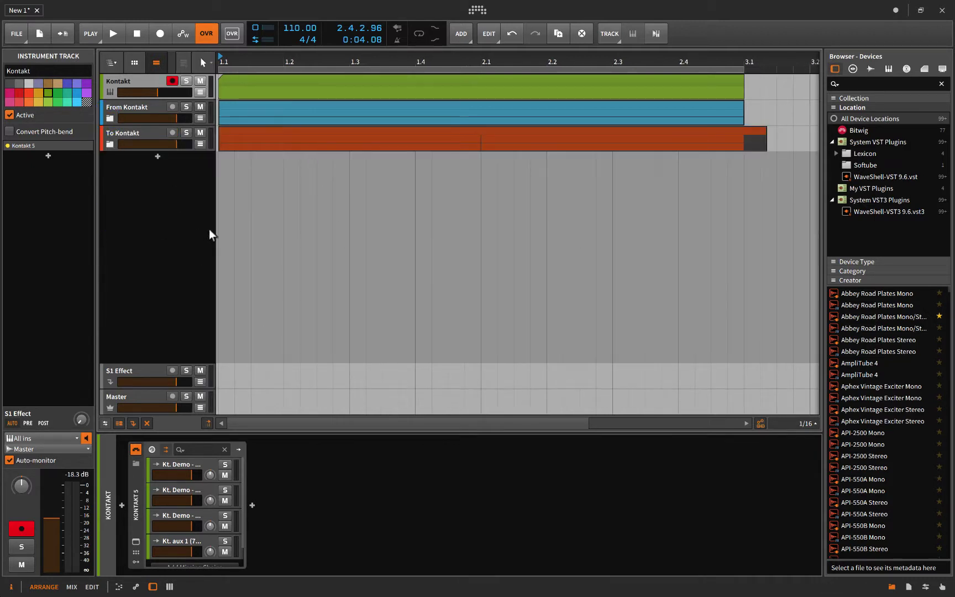
{"action": "left_click", "coordinate": [223, 206]}
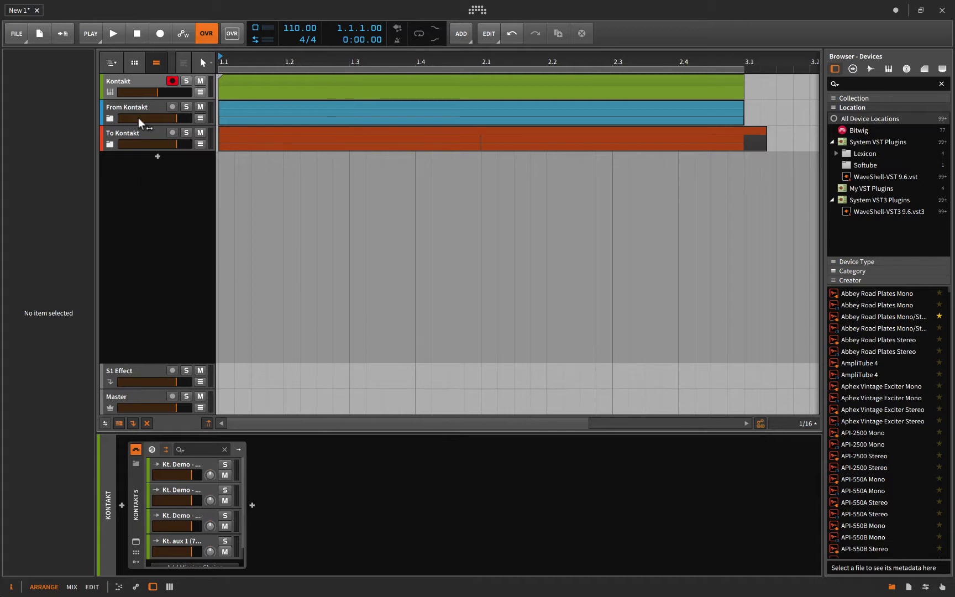
{"action": "left_click", "coordinate": [118, 82]}
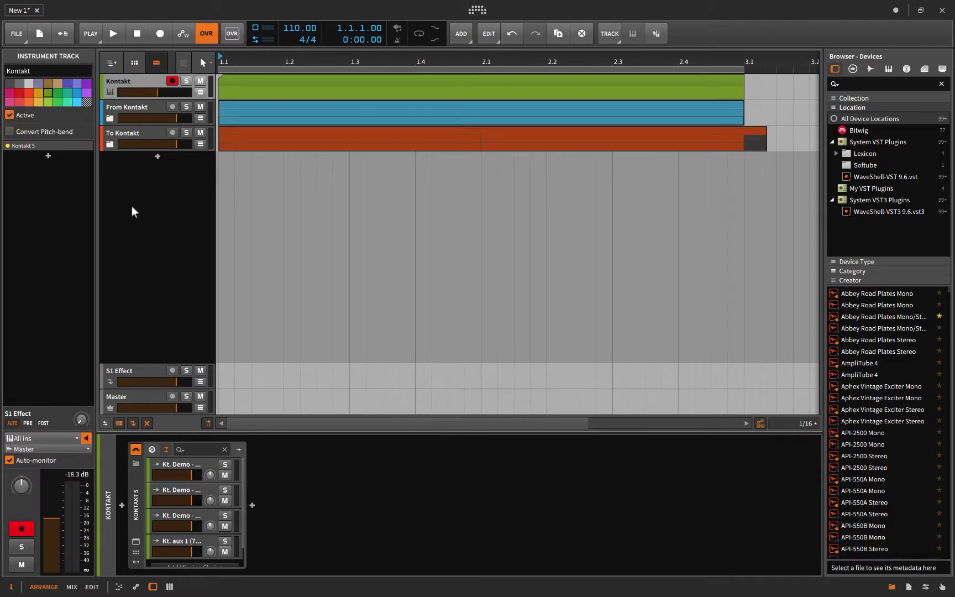
Open the Kontakt Player window and view its output batch configuration without applying changes
{"action": "left_click", "coordinate": [136, 542]}
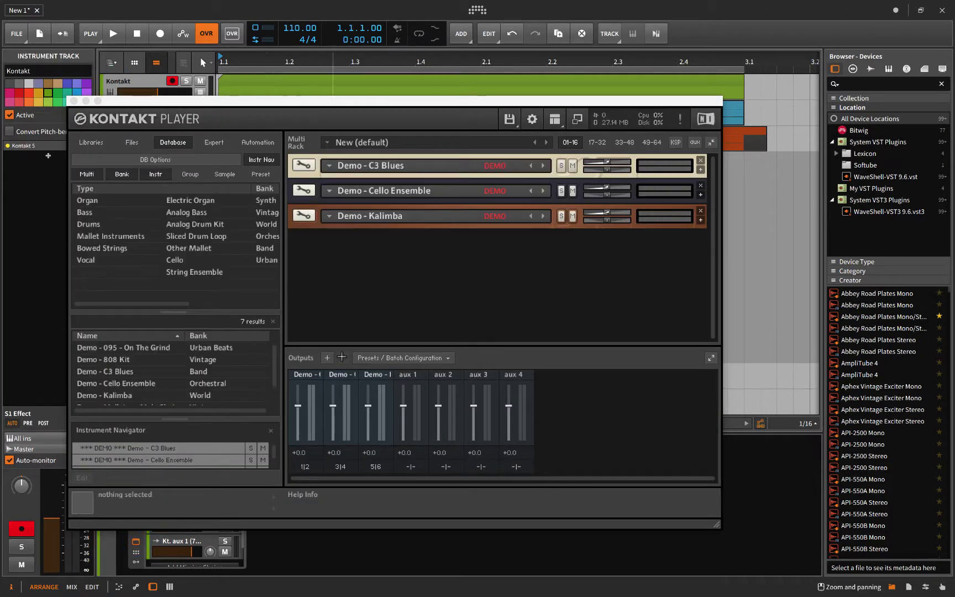
{"action": "left_click", "coordinate": [402, 358]}
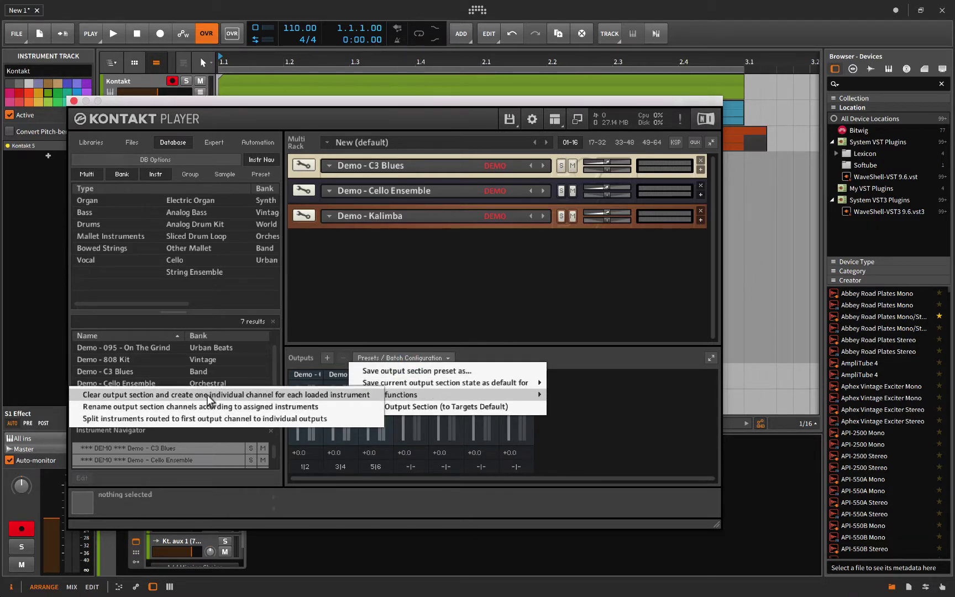
{"action": "mouse_move", "coordinate": [447, 393]}
{"action": "left_click", "coordinate": [296, 382]}
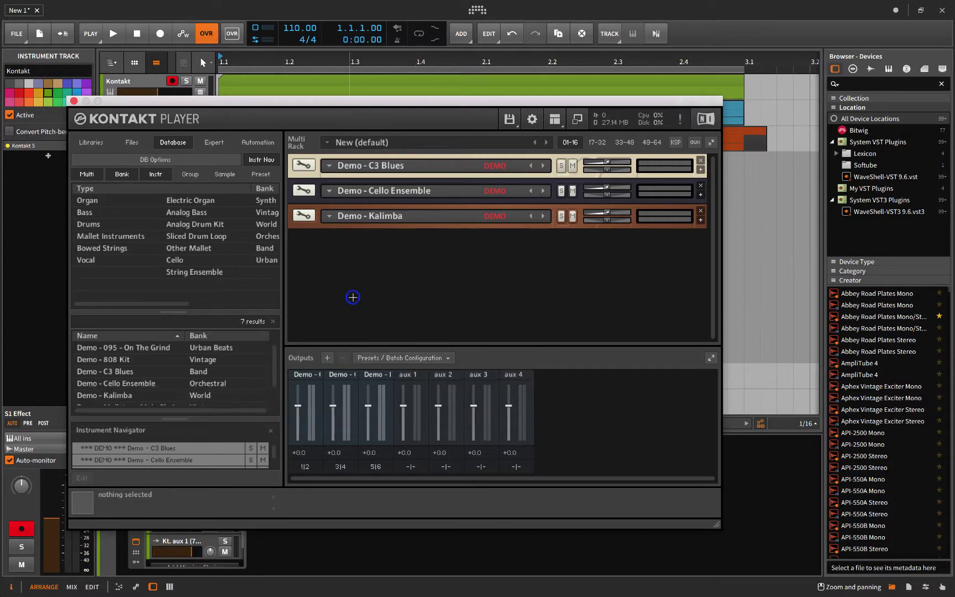
Enter and exit C3 Blues edit mode, then close the Kontakt Player window
{"action": "left_click", "coordinate": [307, 169]}
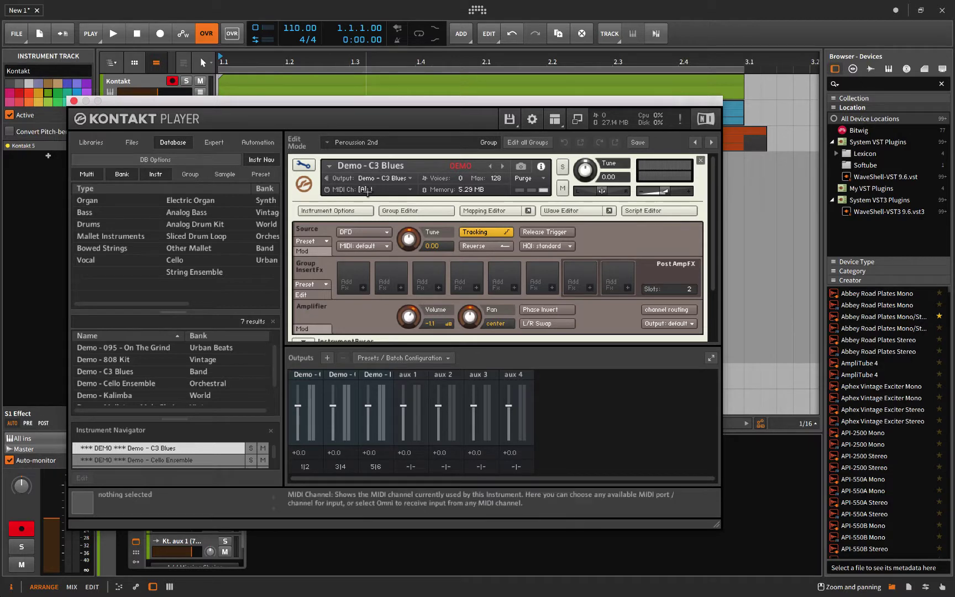
{"action": "left_click", "coordinate": [304, 165]}
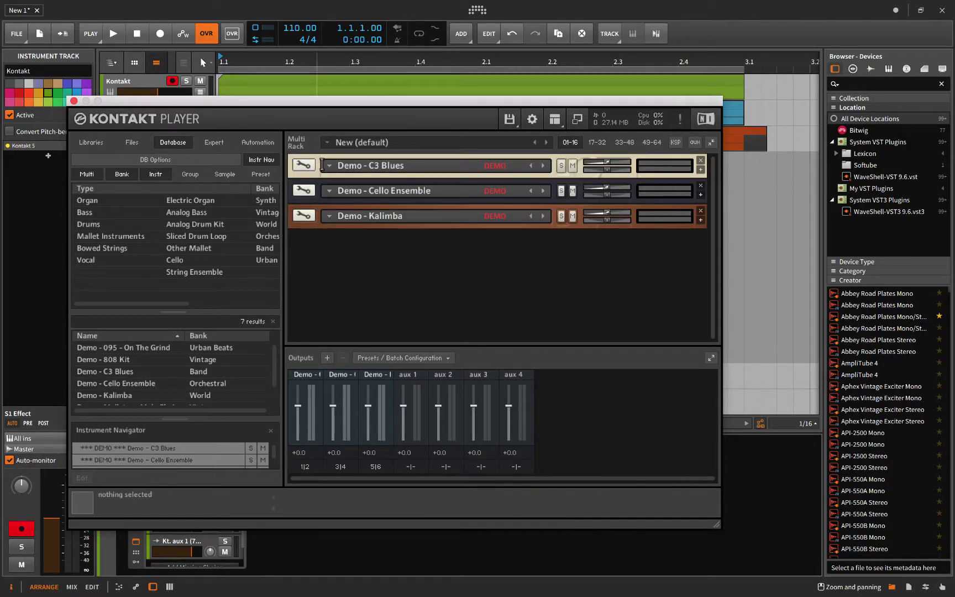
{"action": "left_click", "coordinate": [73, 100]}
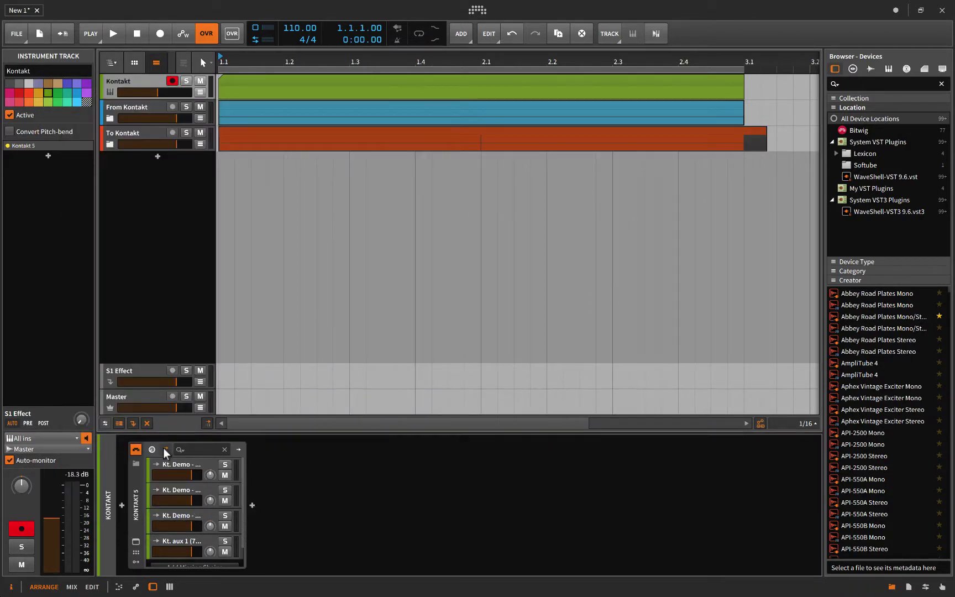
Toggle the Kontakt device's parameter view back to chains, then expand From Kontakt to reveal Audio 1–3
{"action": "left_click", "coordinate": [152, 449]}
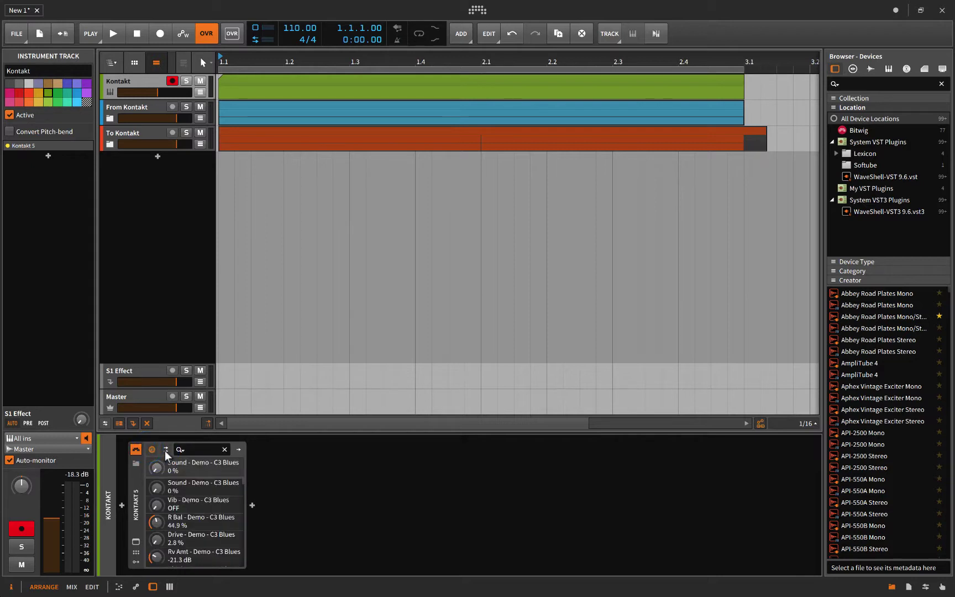
{"action": "left_click", "coordinate": [166, 450]}
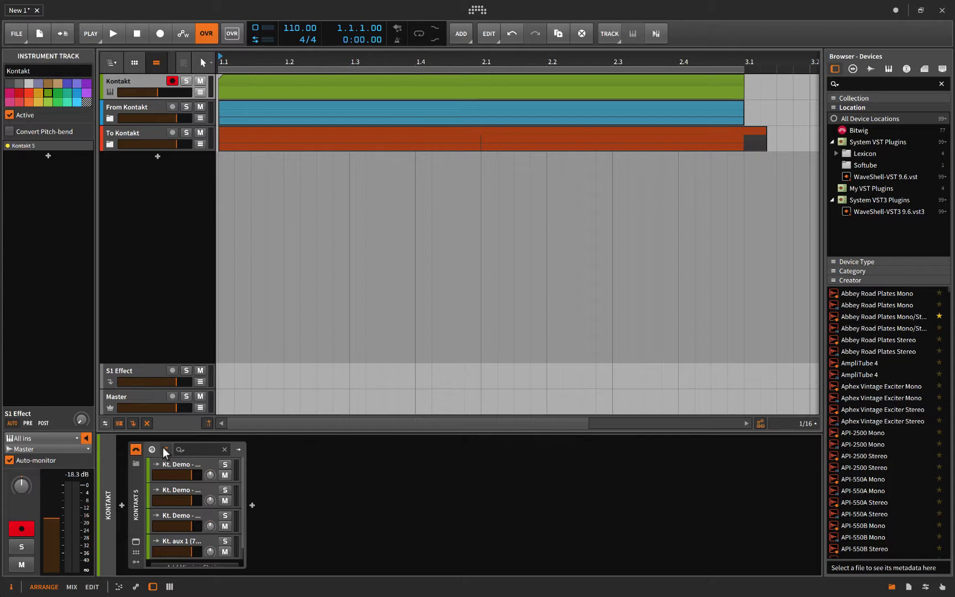
{"action": "left_click", "coordinate": [139, 104]}
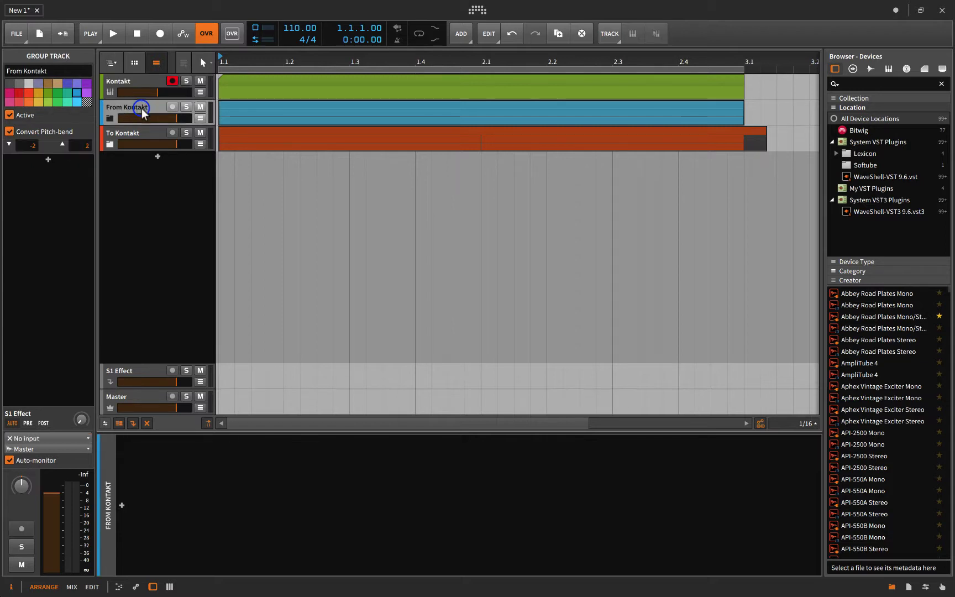
{"action": "left_click", "coordinate": [110, 119]}
Confirm Audio 1's input is Kontakt 5's C3 Blues chain, then expand To Kontakt and select Inst 1
{"action": "left_click", "coordinate": [133, 137]}
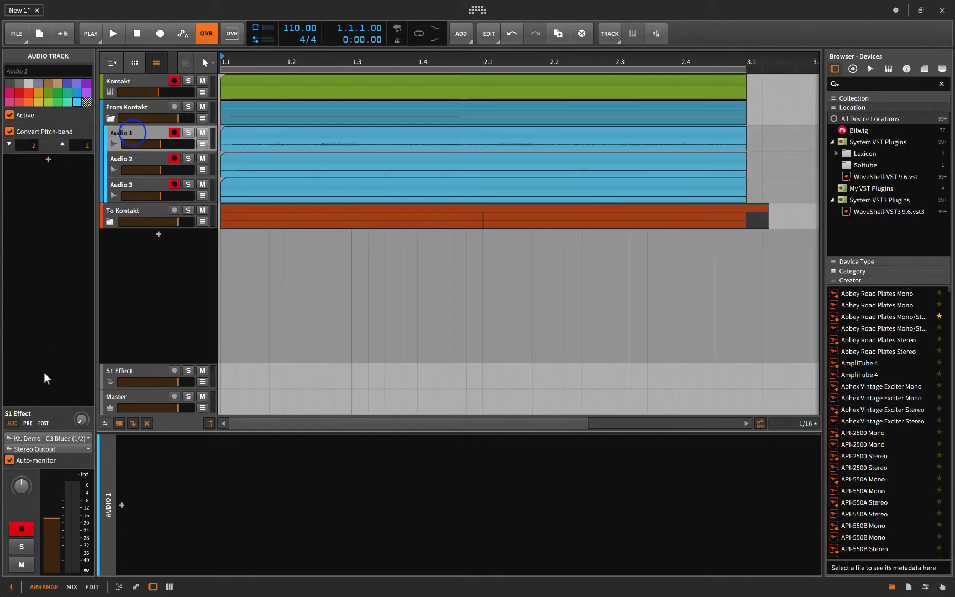
{"action": "left_click", "coordinate": [34, 441]}
{"action": "mouse_move", "coordinate": [60, 349]}
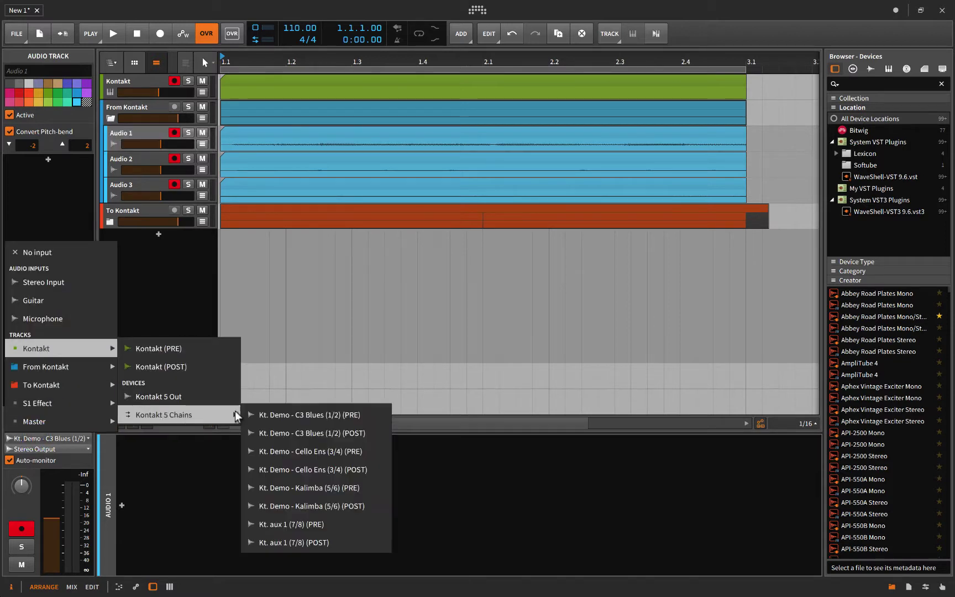
{"action": "mouse_move", "coordinate": [164, 415]}
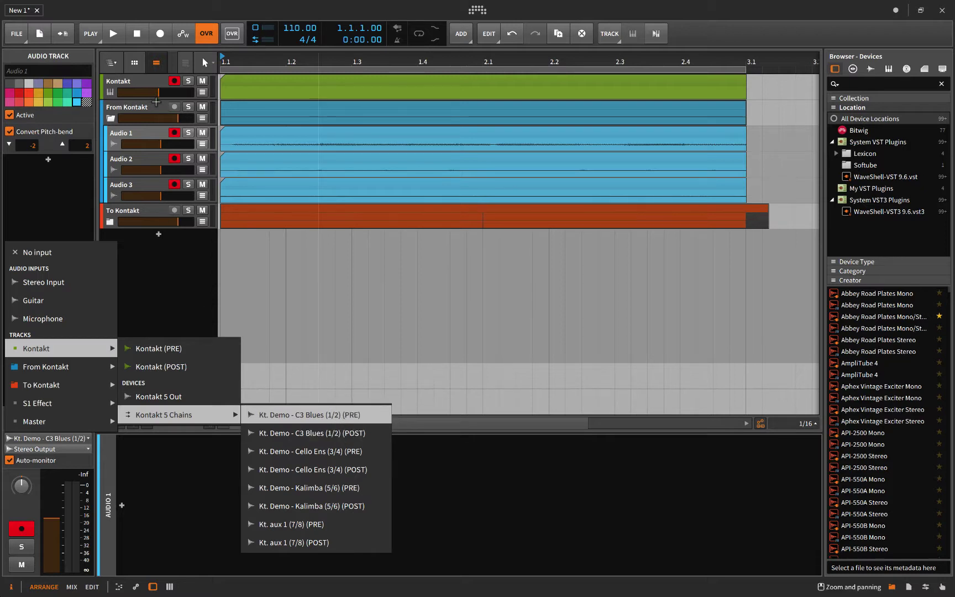
{"action": "left_click", "coordinate": [159, 303]}
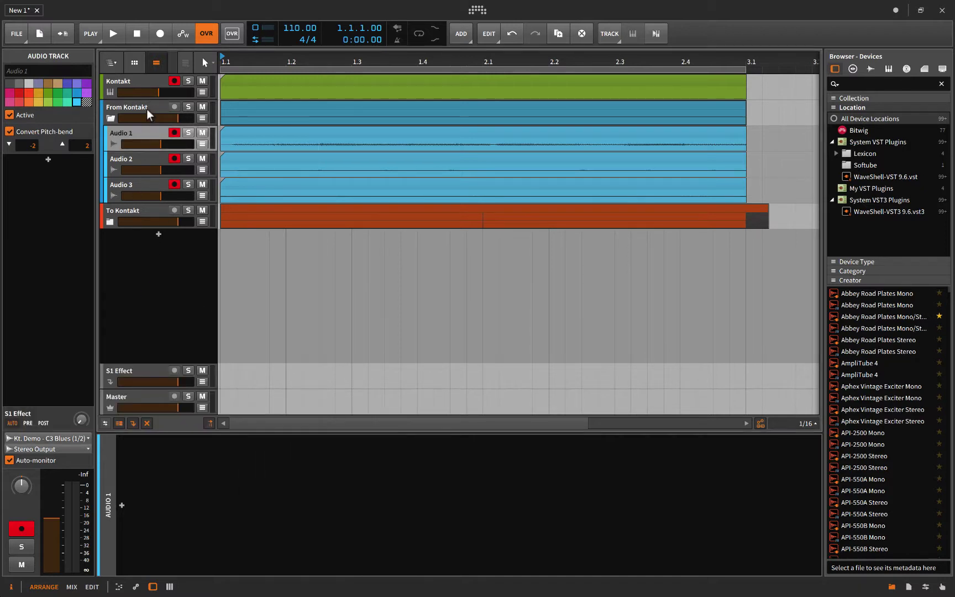
{"action": "left_click", "coordinate": [110, 221]}
{"action": "left_click", "coordinate": [141, 241]}
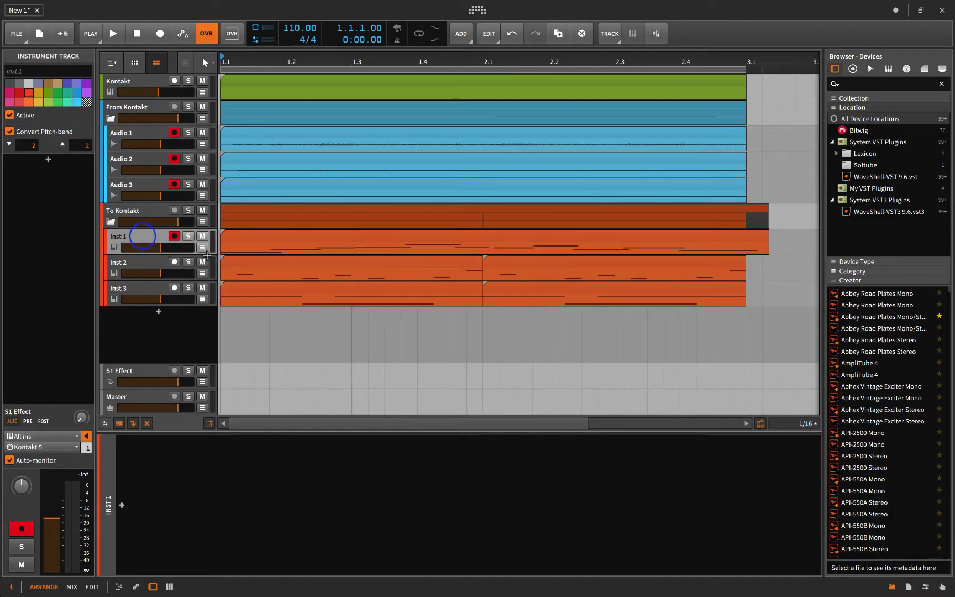
{"action": "left_click", "coordinate": [34, 447]}
{"action": "mouse_move", "coordinate": [59, 431]}
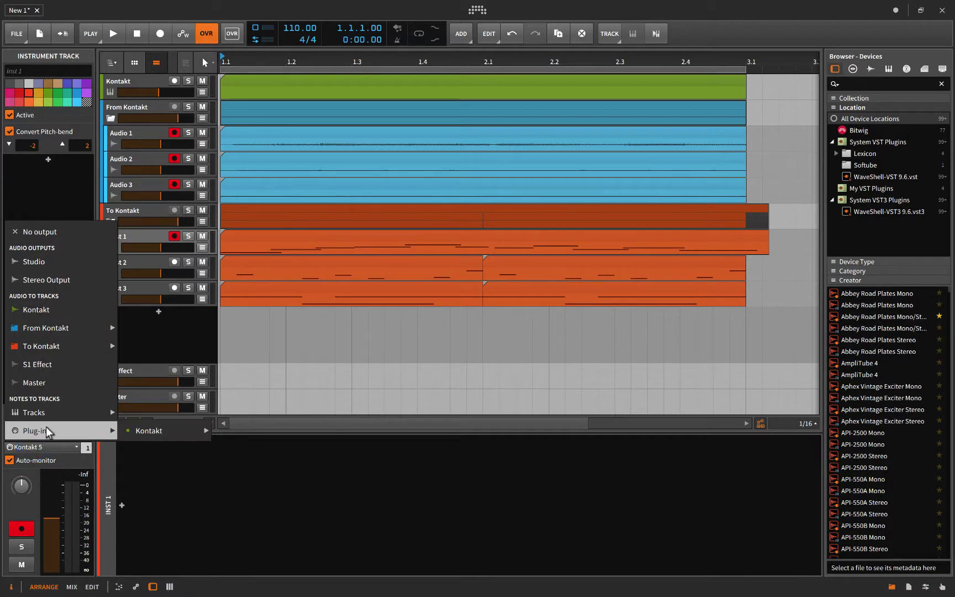
{"action": "left_click", "coordinate": [219, 487]}
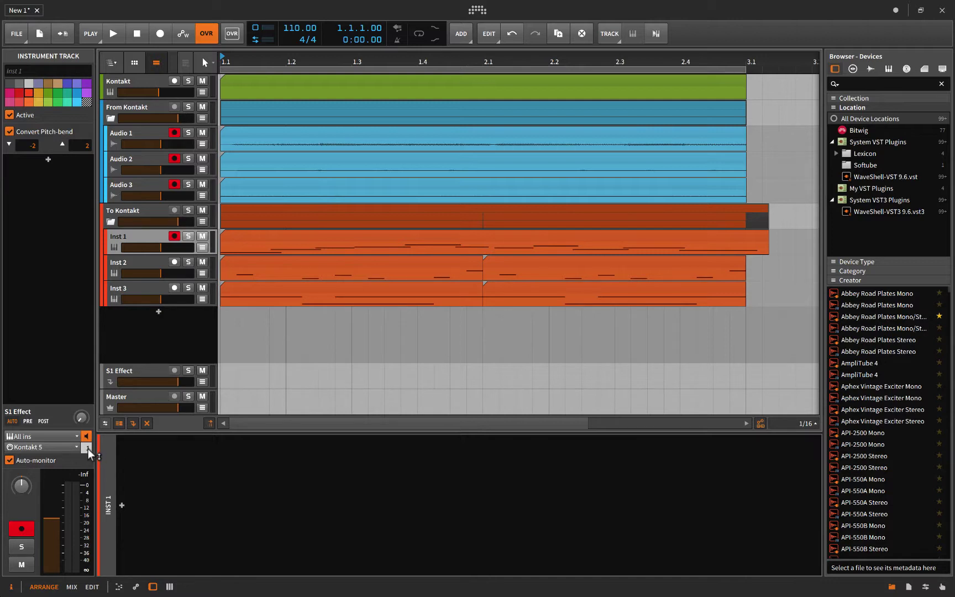
{"action": "left_click", "coordinate": [126, 86]}
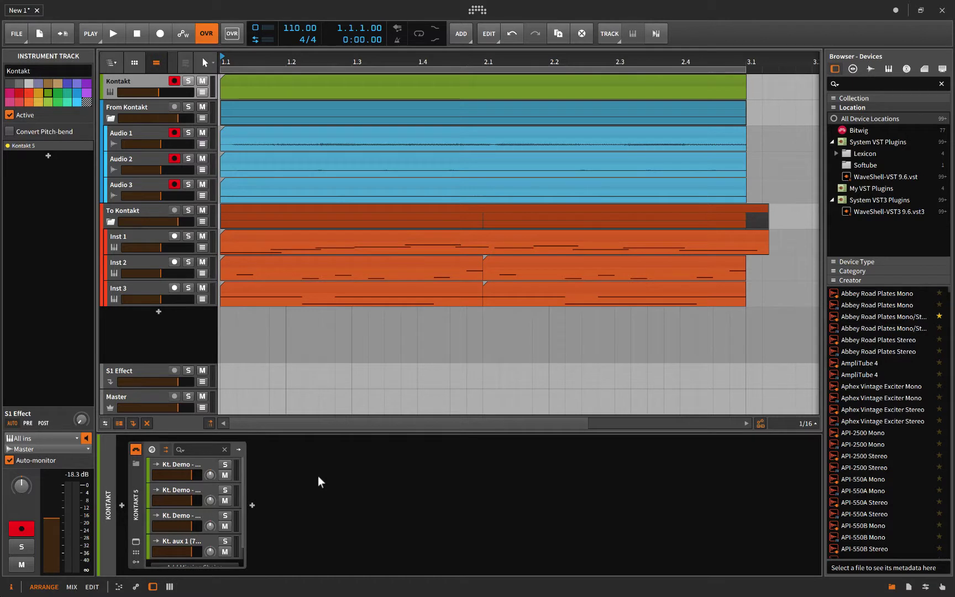